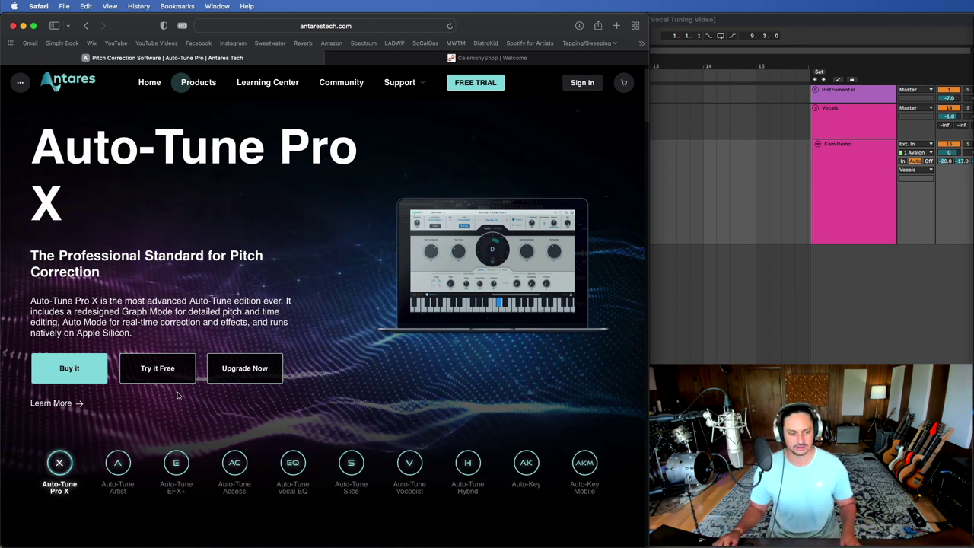
# - Browse the Antares product pages: Artist, EFX+, Access, Vocal EQ, Slice, Vocodist, Hybrid, Auto-Key, Auto-Key Mobile
pyautogui.click(120, 466)
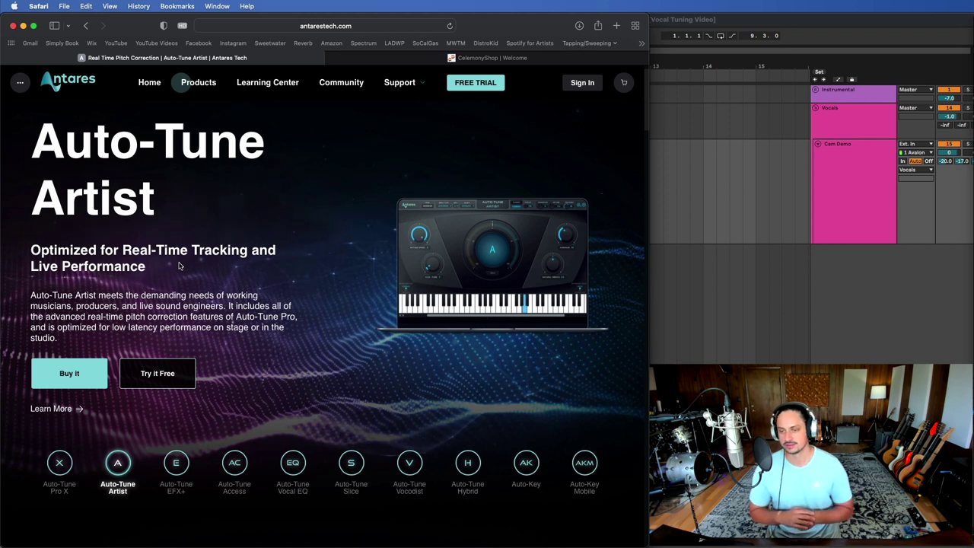
pyautogui.click(176, 463)
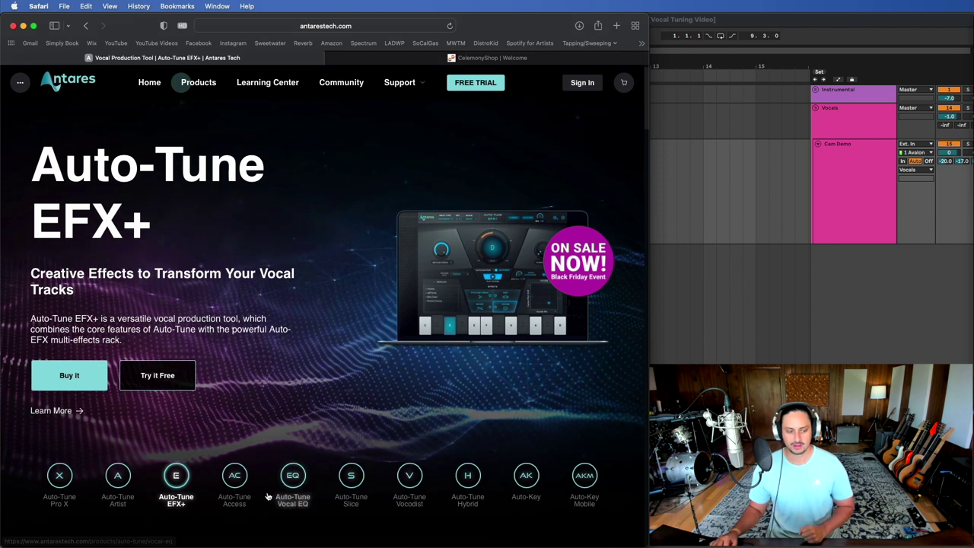
pyautogui.click(235, 498)
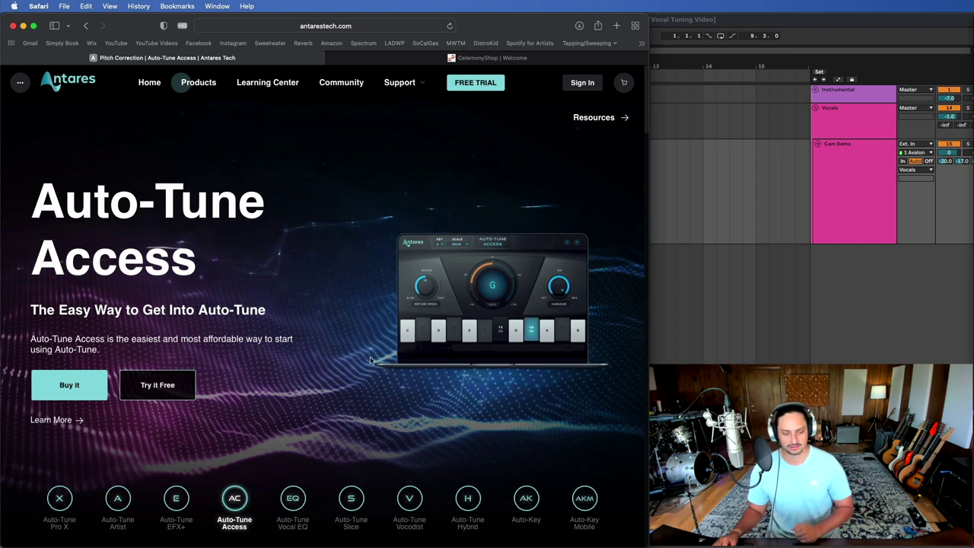
pyautogui.click(296, 499)
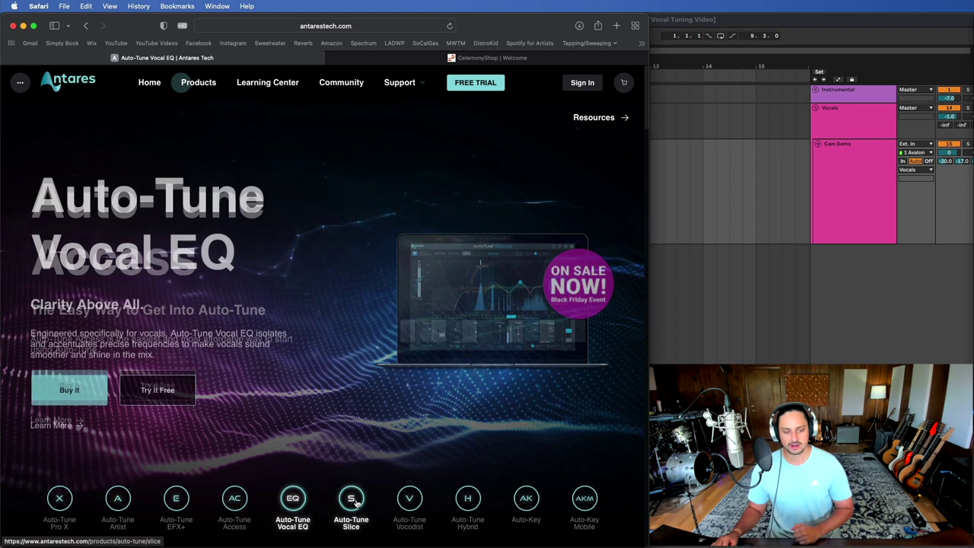
pyautogui.click(352, 499)
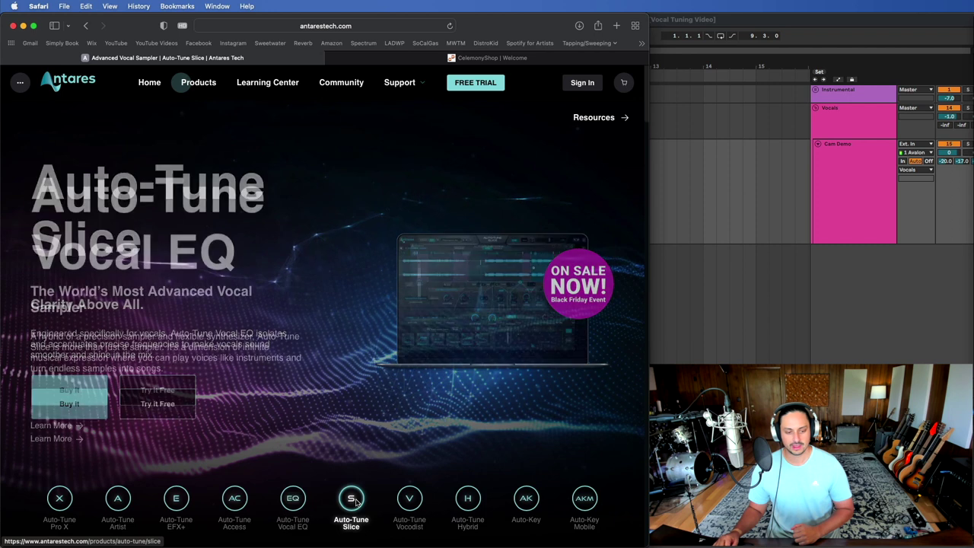
pyautogui.click(406, 501)
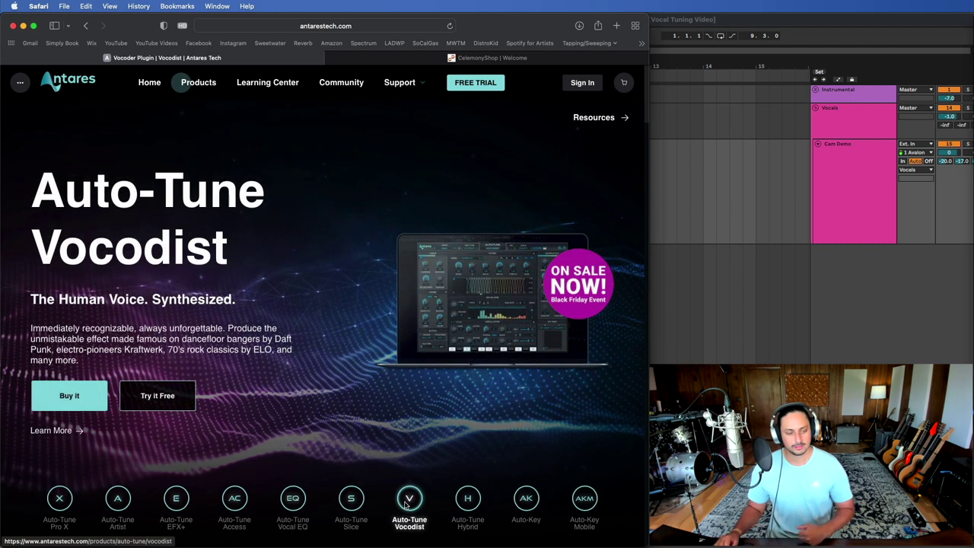
pyautogui.click(467, 499)
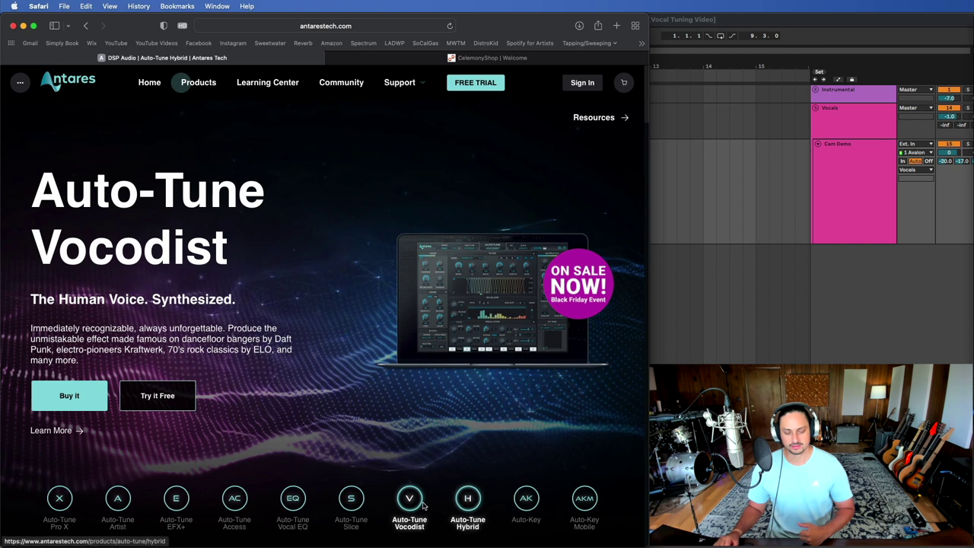
pyautogui.click(526, 499)
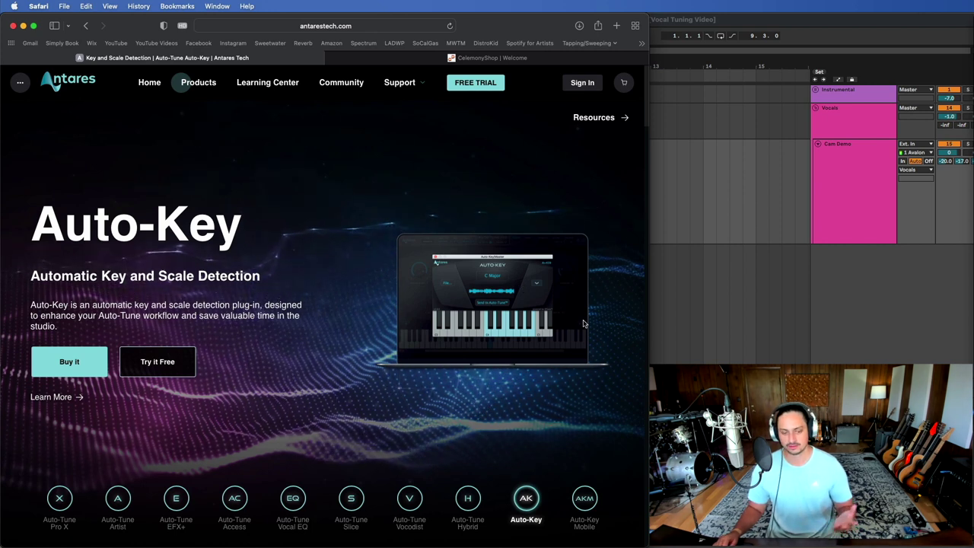
pyautogui.click(586, 498)
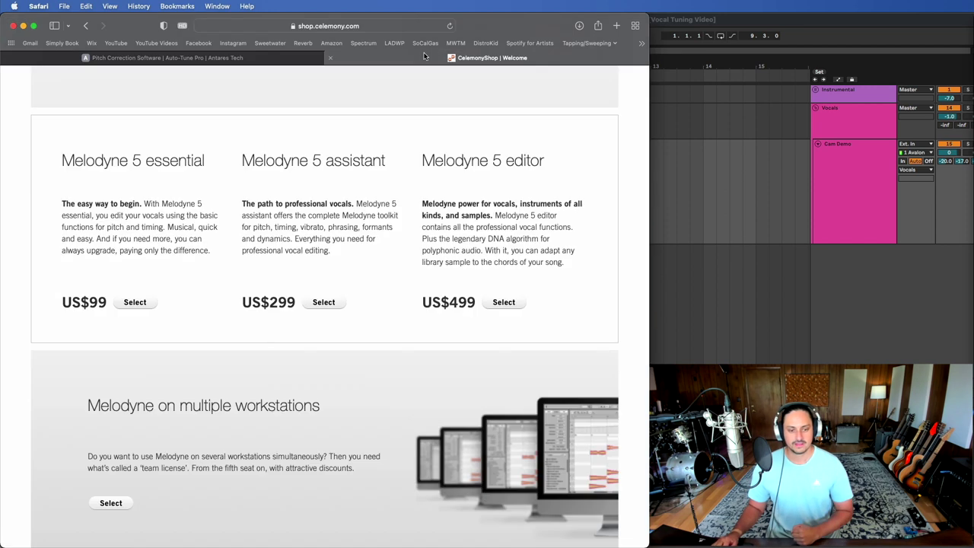
# - Switch to Celemony Shop and scroll to the Melodyne 5 essential, assistant and editor prices
pyautogui.hotkey('ctrl', 'Tab')
pyautogui.scroll(1, 375, 323)
pyautogui.scroll(-2, 375, 323)
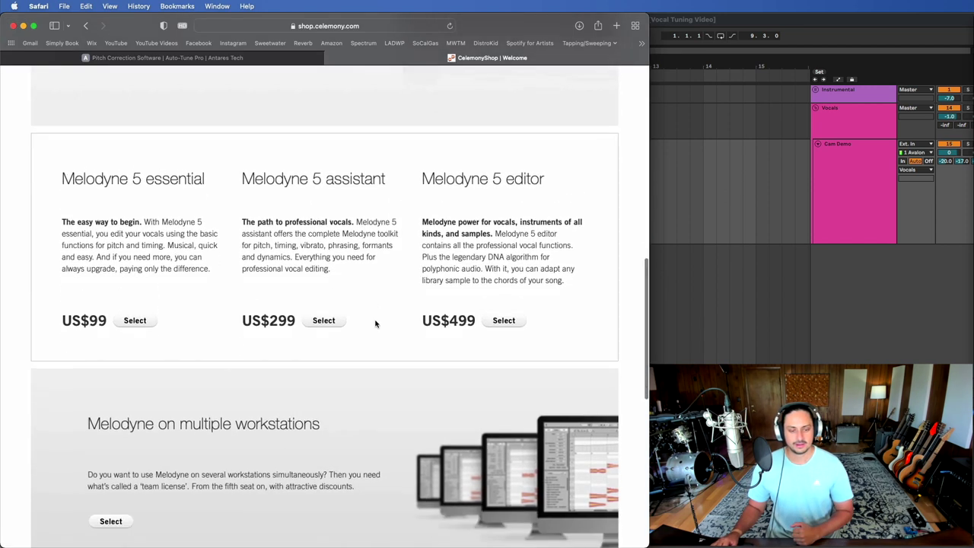
pyautogui.scroll(1, 396, 229)
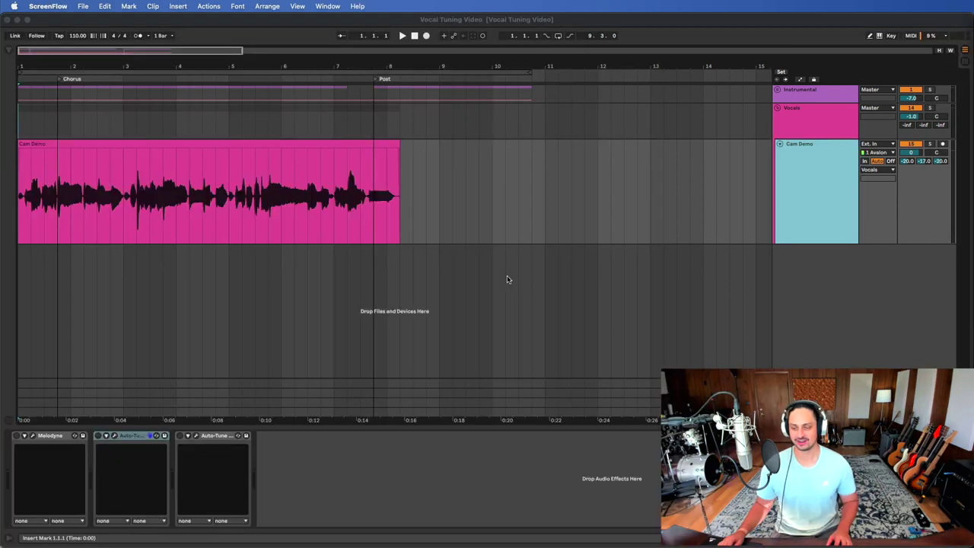
# - Play the vocal in Live and display the Cam Demo track's Melodyne and Auto-Tune devices
pyautogui.click(19, 130)
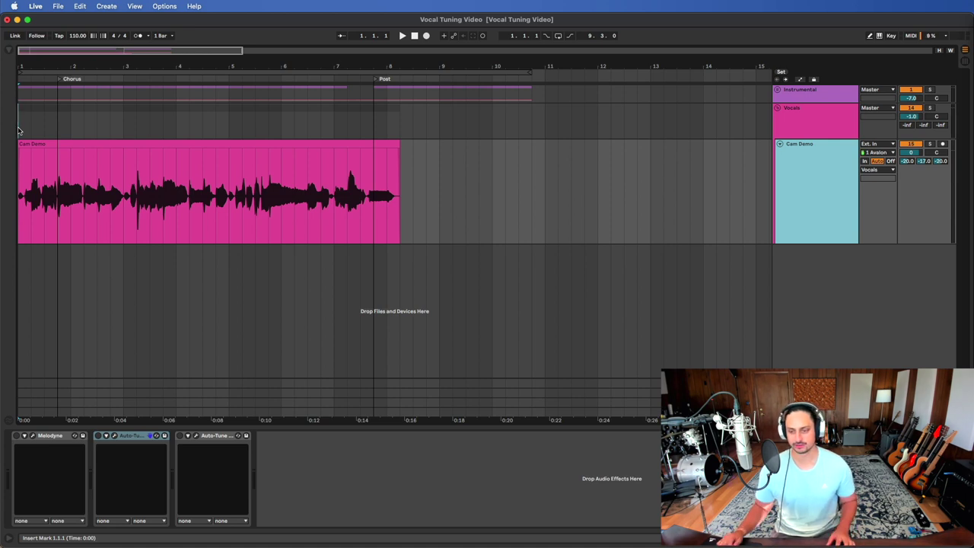
pyautogui.click(19, 131)
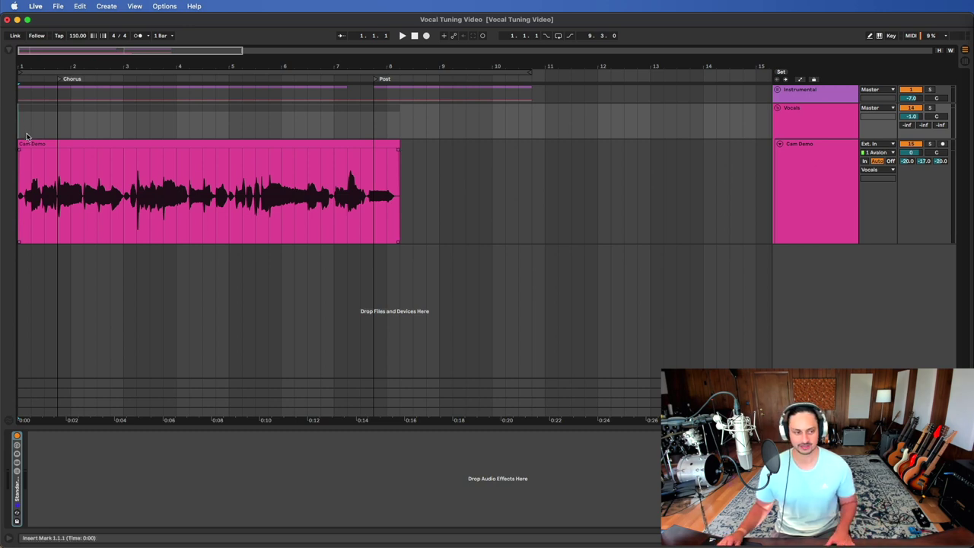
pyautogui.press('space')
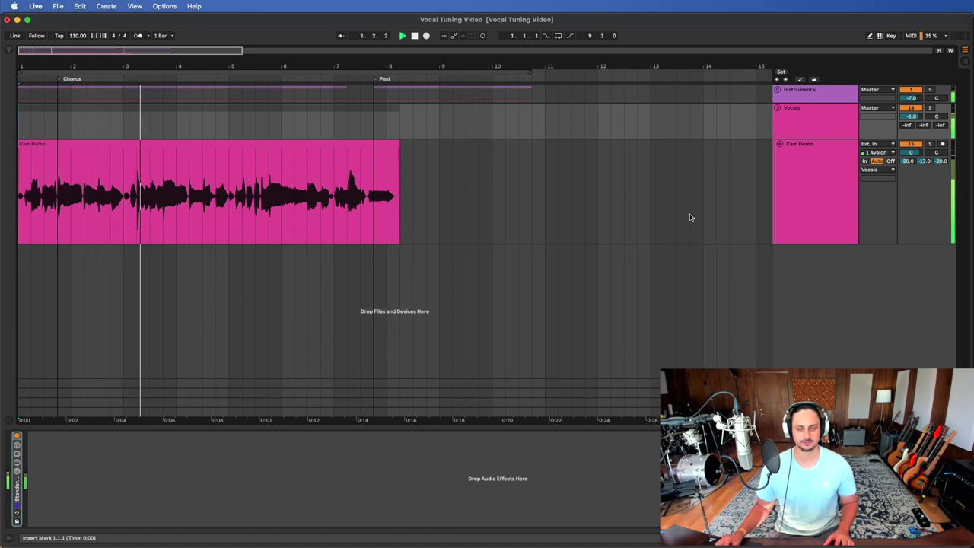
pyautogui.click(817, 163)
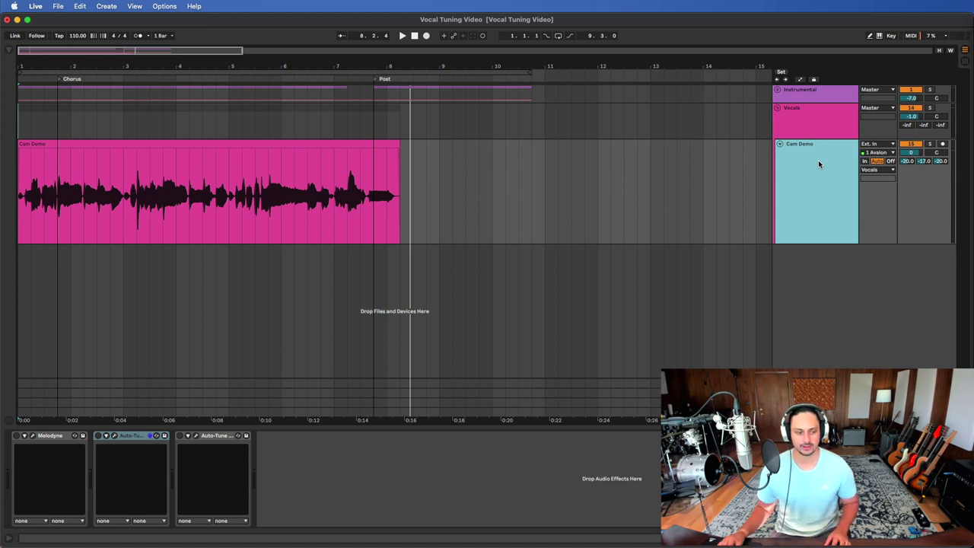
# - Open the Auto-Tune EFX+ window and keep its input type at Low Male
pyautogui.click(114, 435)
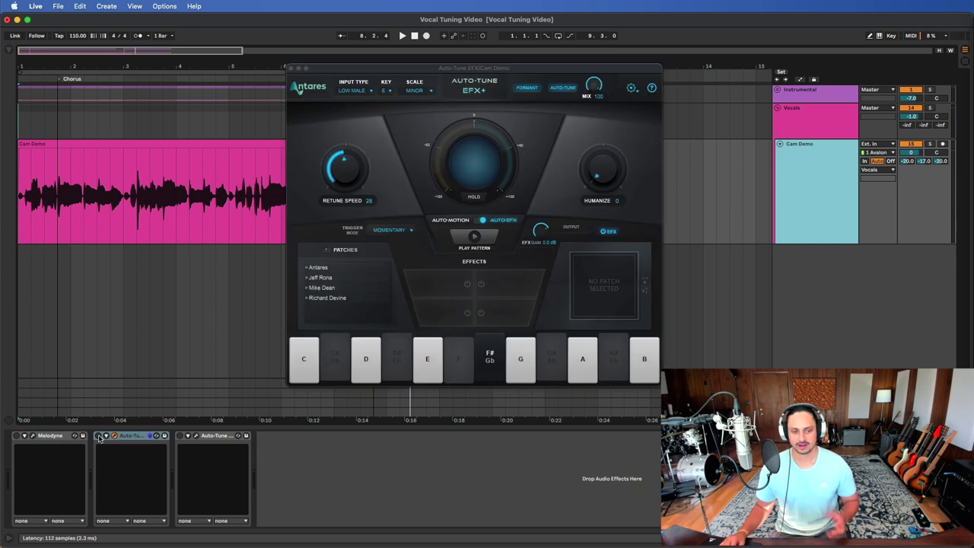
pyautogui.click(99, 436)
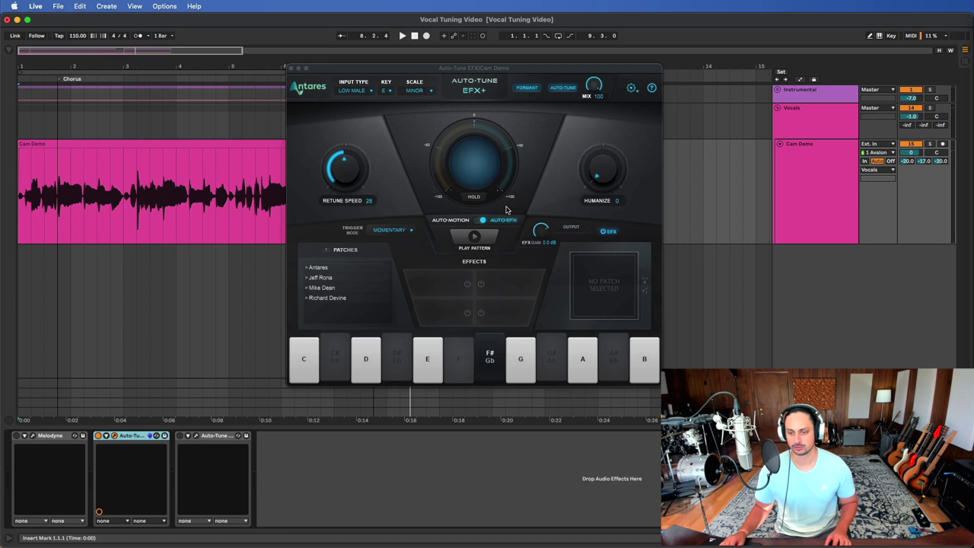
pyautogui.click(357, 92)
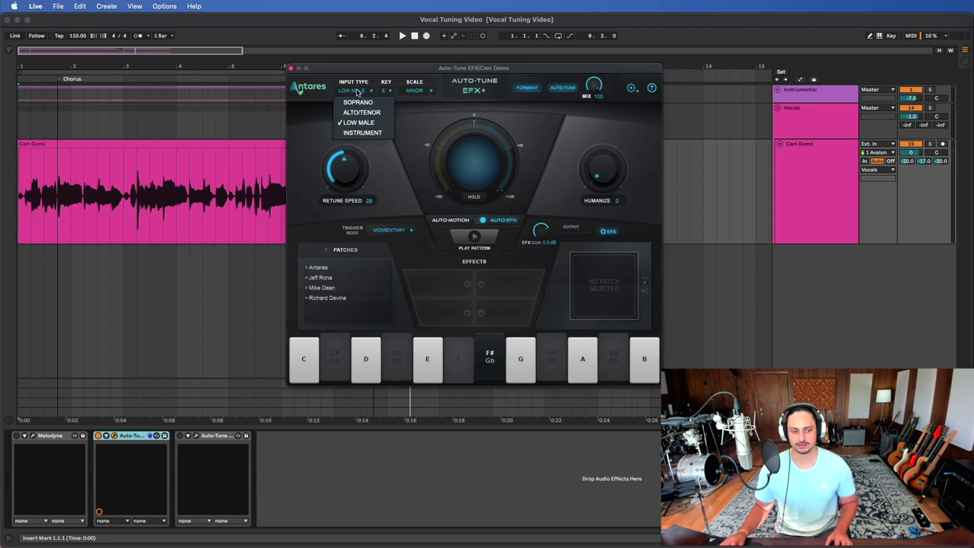
pyautogui.click(360, 92)
pyautogui.click(360, 92)
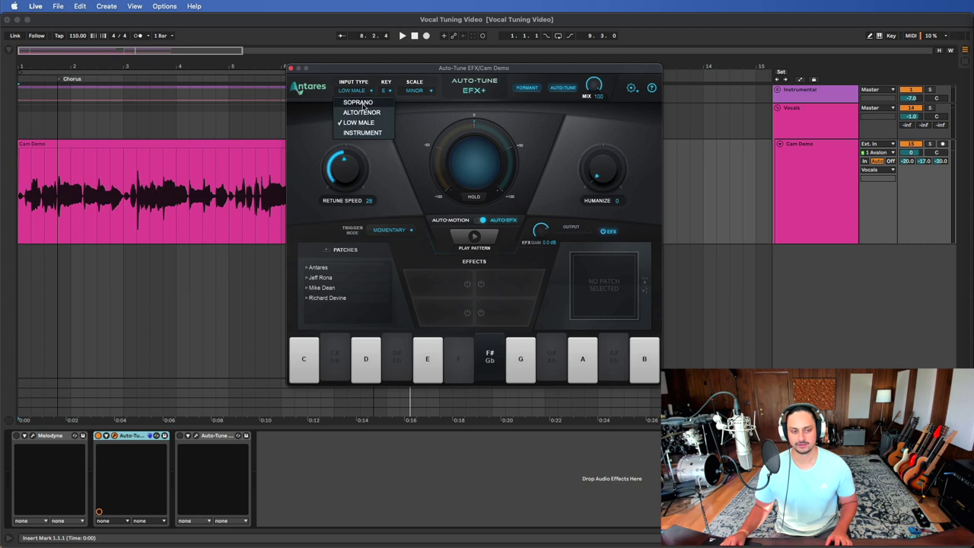
pyautogui.click(372, 126)
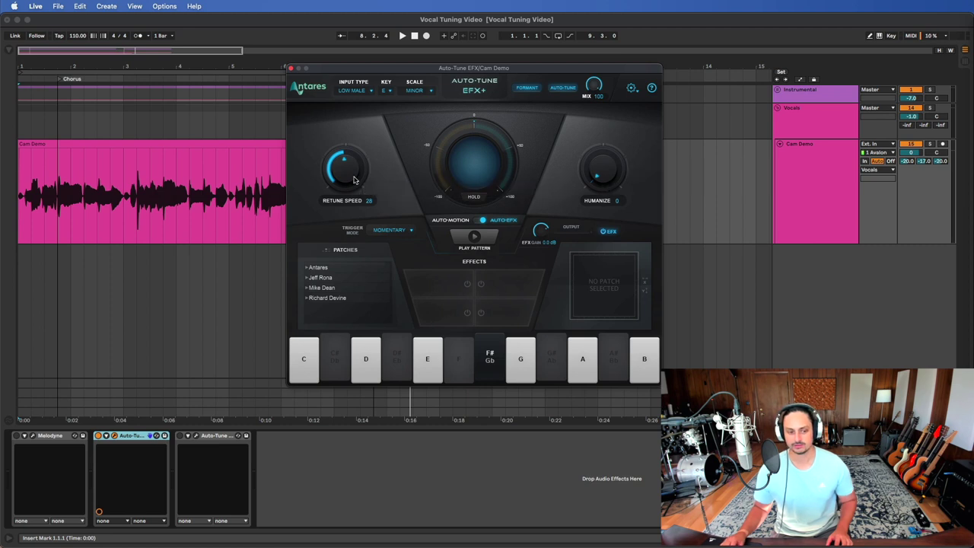
# - Try Retune Speed at 0 and 20 and Humanize at 48, then reset Humanize to 0
pyautogui.moveTo(353, 179); pyautogui.dragTo(374, 134)
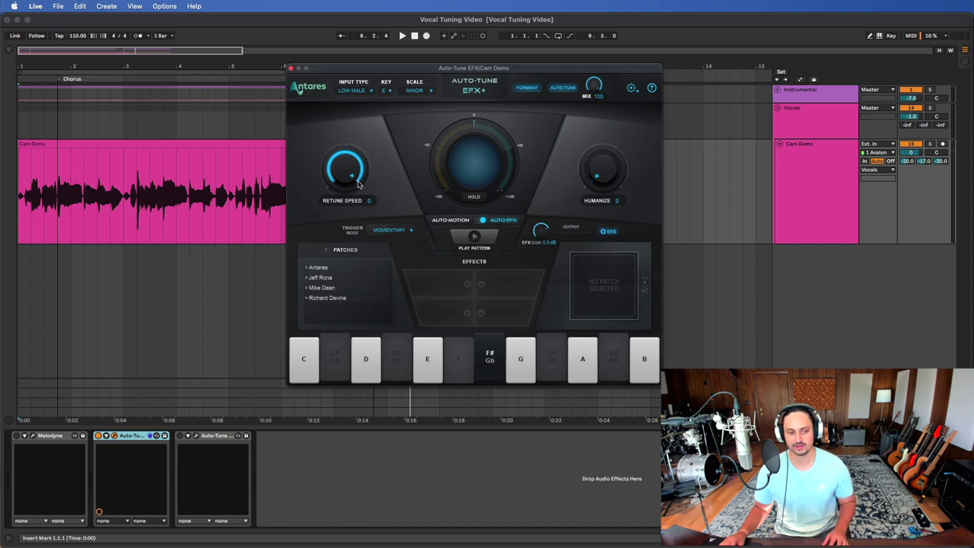
pyautogui.moveTo(359, 185); pyautogui.dragTo(358, 232)
pyautogui.moveTo(599, 169); pyautogui.dragTo(606, 114)
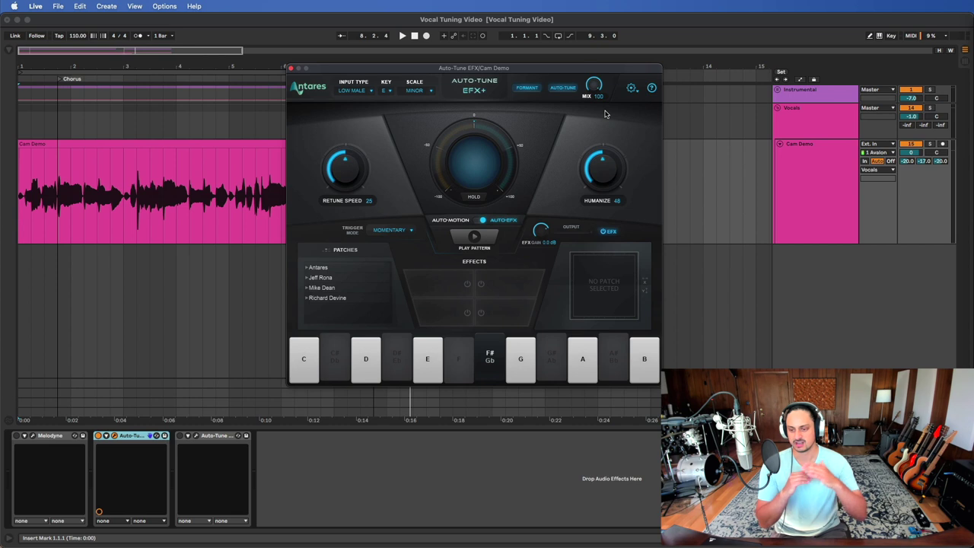
pyautogui.moveTo(605, 162); pyautogui.dragTo(588, 348)
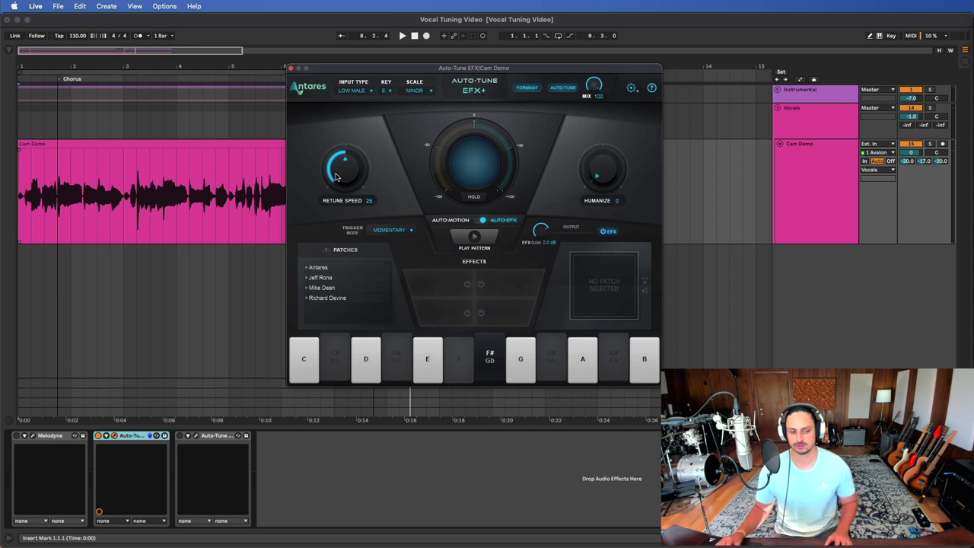
# - While the vocal plays, settle on Retune Speed 33 and Humanize 24, then close the plugin
pyautogui.press('space')
pyautogui.moveTo(337, 176); pyautogui.dragTo(384, 132)
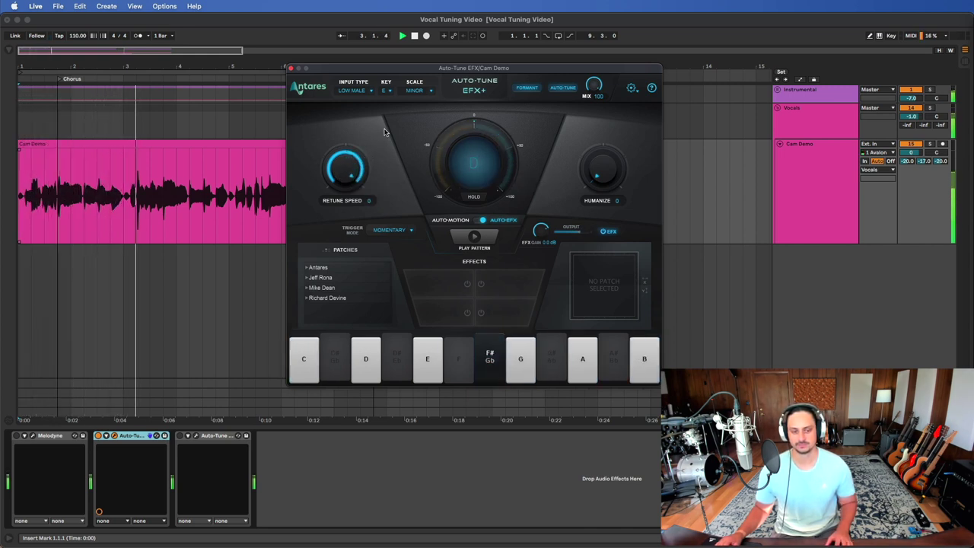
pyautogui.moveTo(601, 169); pyautogui.dragTo(626, 127)
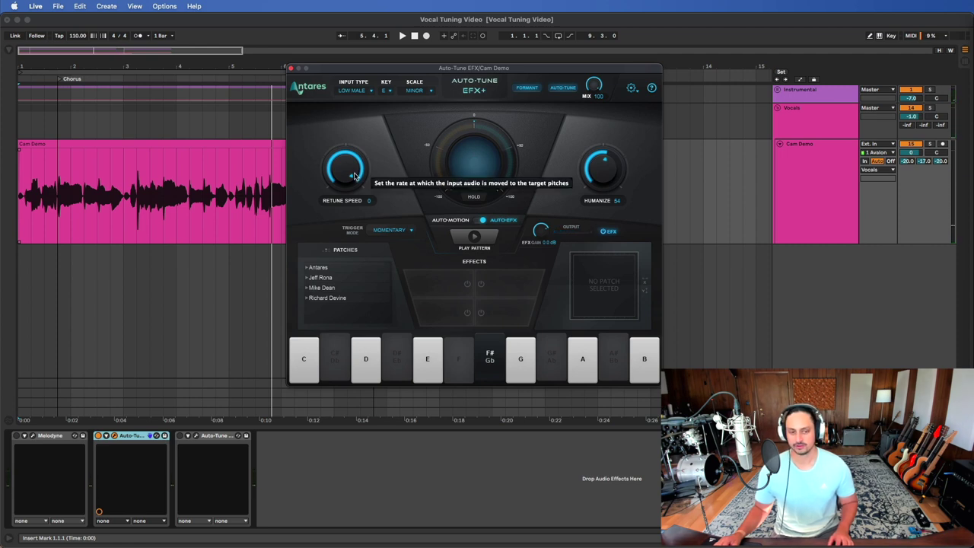
pyautogui.moveTo(354, 175); pyautogui.dragTo(344, 221)
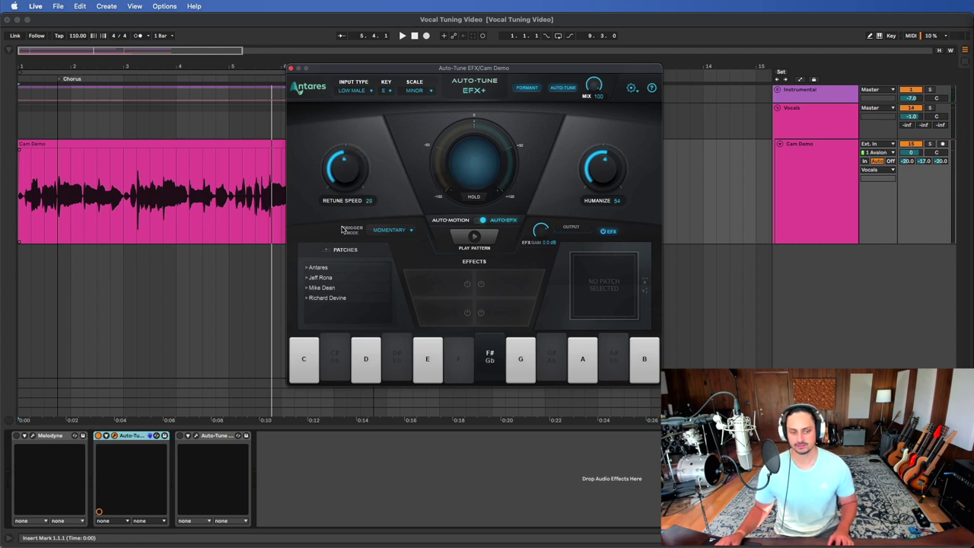
pyautogui.press('space')
pyautogui.moveTo(600, 166); pyautogui.dragTo(583, 213)
pyautogui.moveTo(343, 170); pyautogui.dragTo(346, 184)
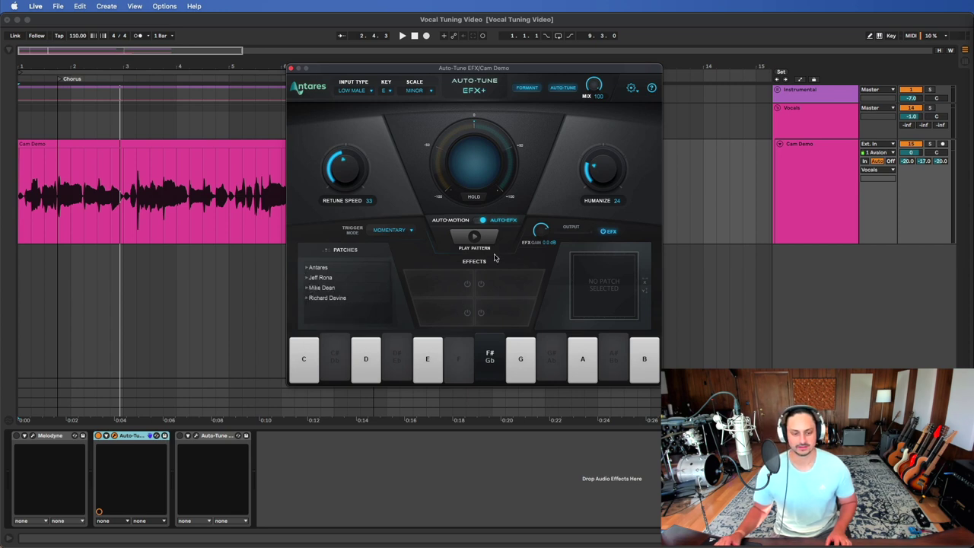
pyautogui.click(290, 70)
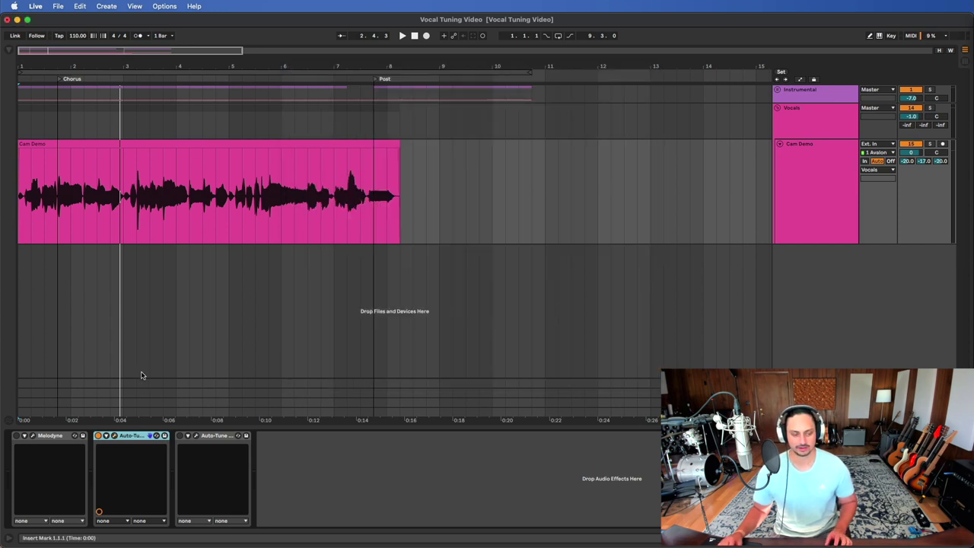
# - Disable the second Auto-Tune and open the third Auto-Tune Pro instance's window
pyautogui.click(101, 435)
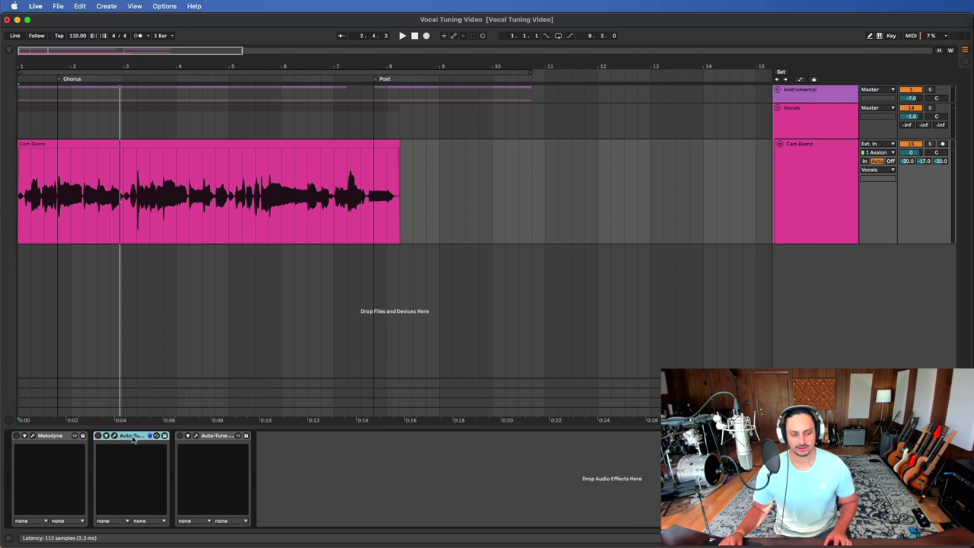
pyautogui.click(228, 436)
pyautogui.click(196, 435)
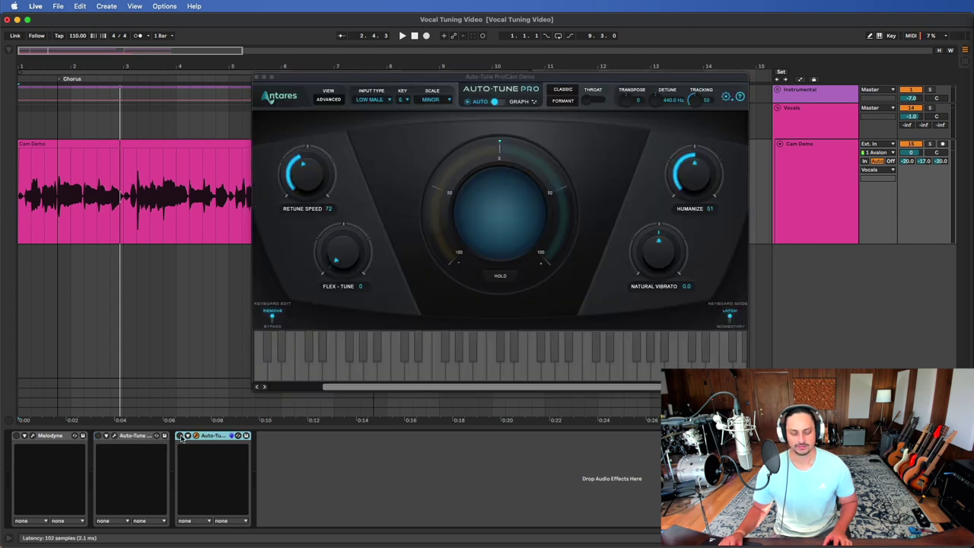
pyautogui.click(180, 435)
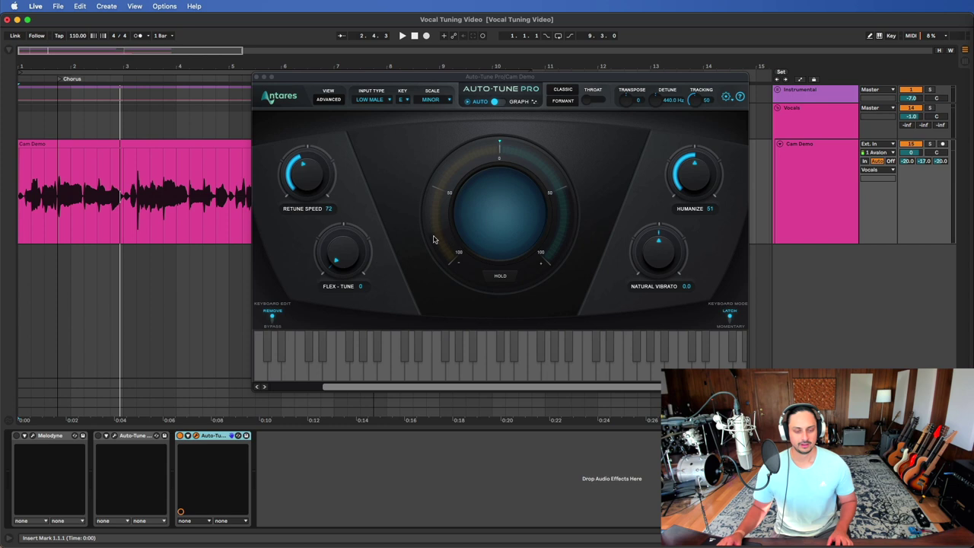
# - Glance at the pitch graph view and settings list, returning to the knob view unchanged
pyautogui.click(491, 103)
pyautogui.click(499, 104)
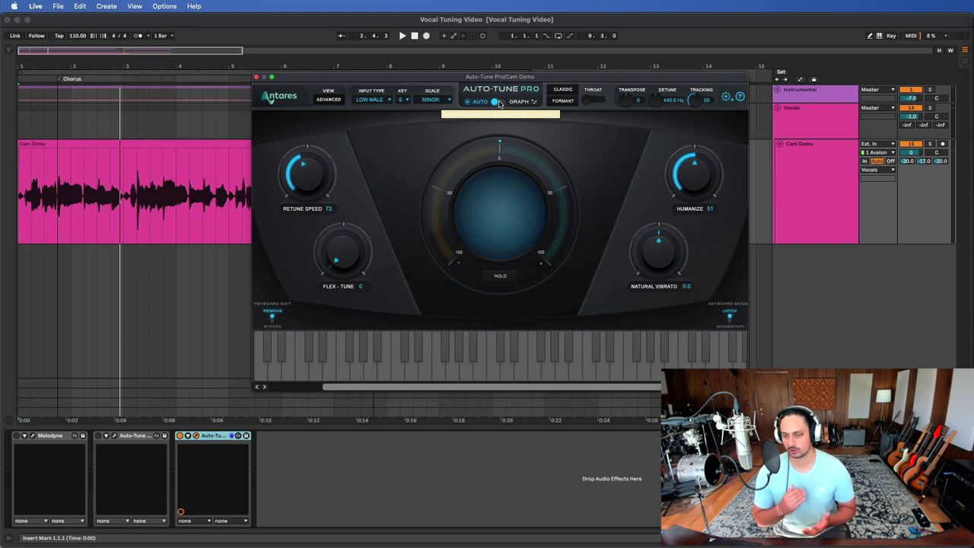
pyautogui.click(726, 98)
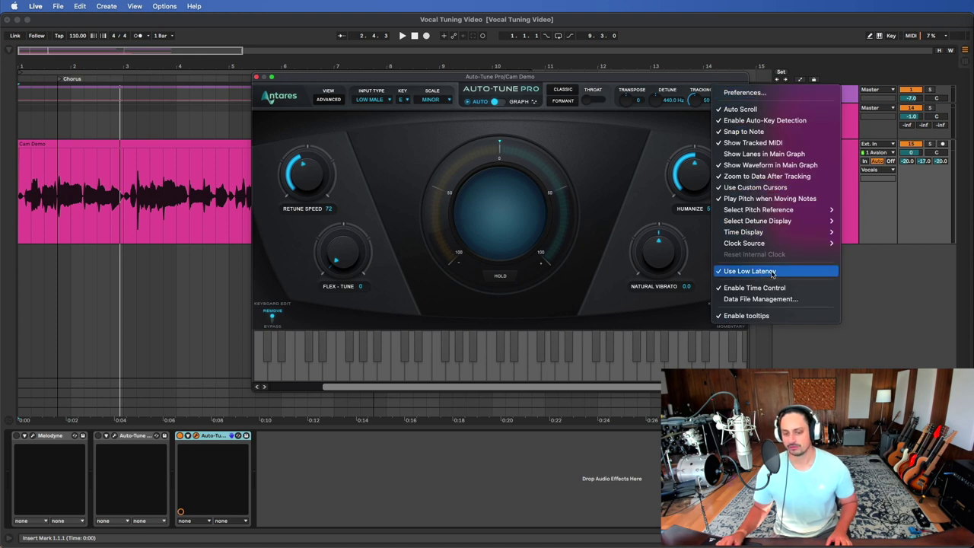
pyautogui.click(725, 78)
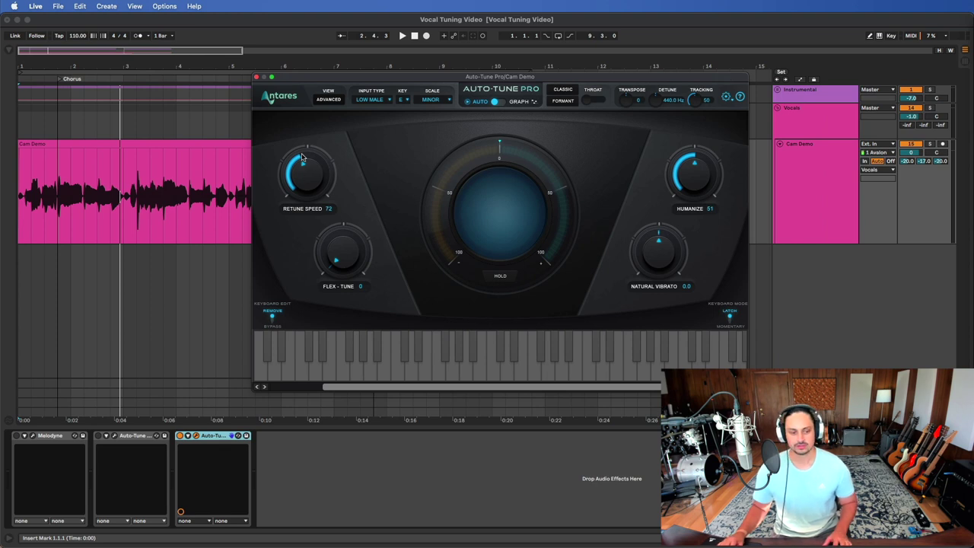
# - Back in the knob view, push Retune Speed to 400 and turn Humanize down to 0
pyautogui.click(499, 102)
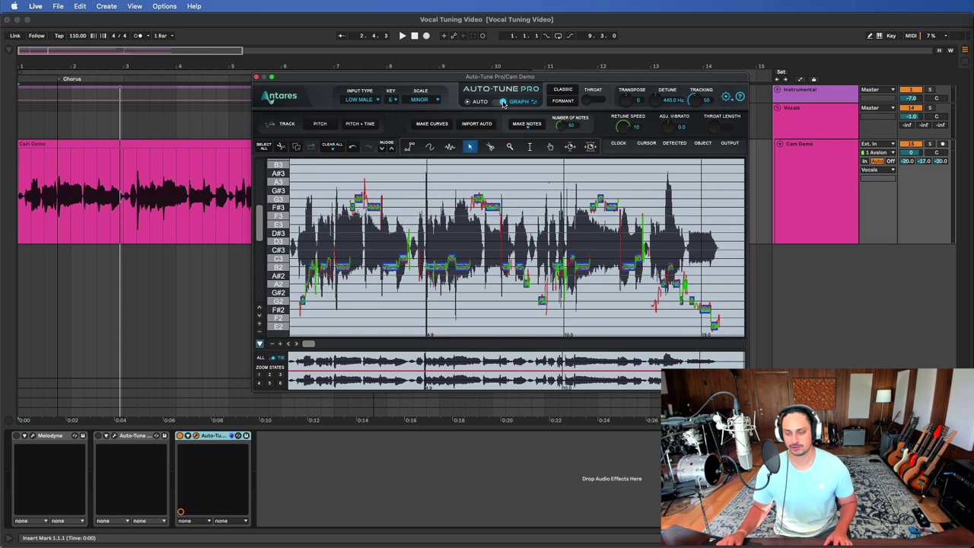
pyautogui.click(502, 103)
pyautogui.click(502, 102)
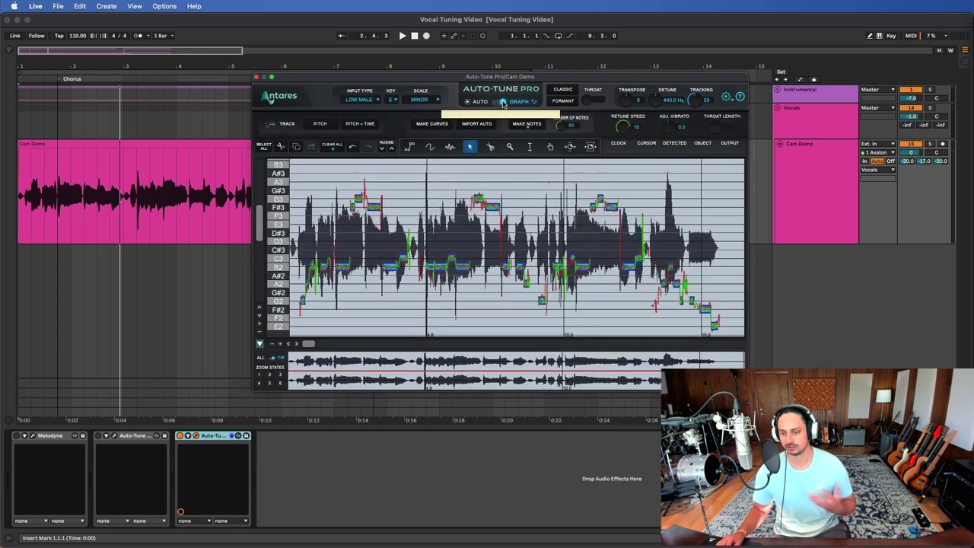
pyautogui.click(502, 102)
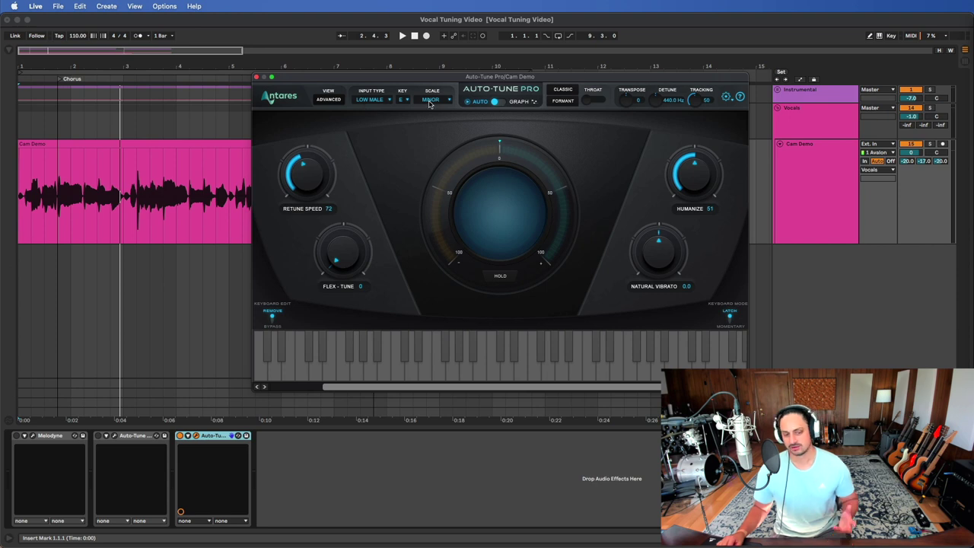
pyautogui.moveTo(305, 172); pyautogui.dragTo(286, 268)
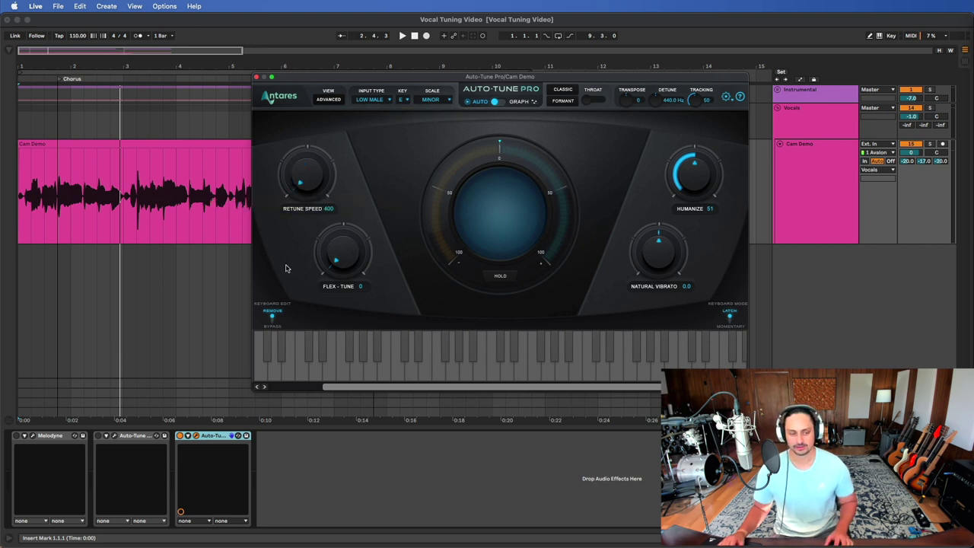
pyautogui.moveTo(316, 179); pyautogui.dragTo(315, 228)
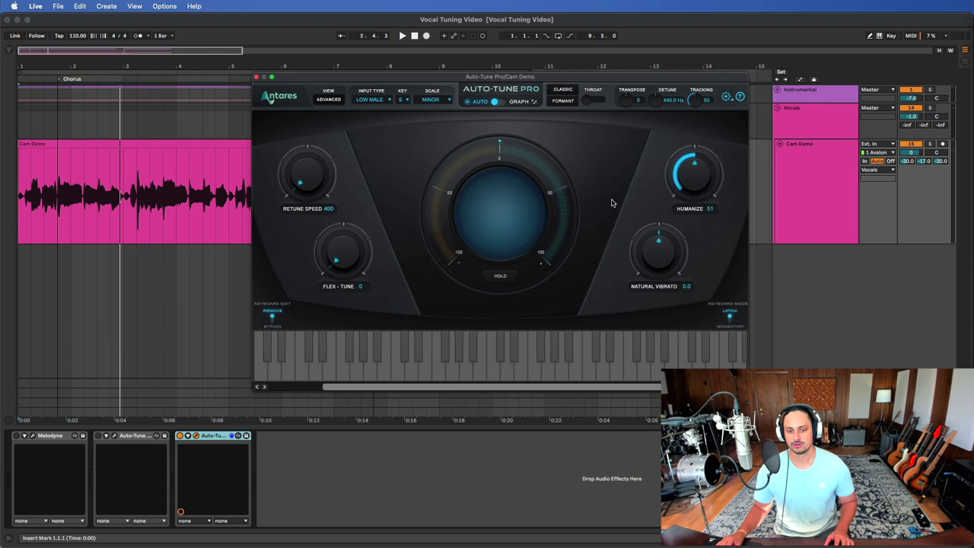
pyautogui.moveTo(687, 183); pyautogui.dragTo(652, 306)
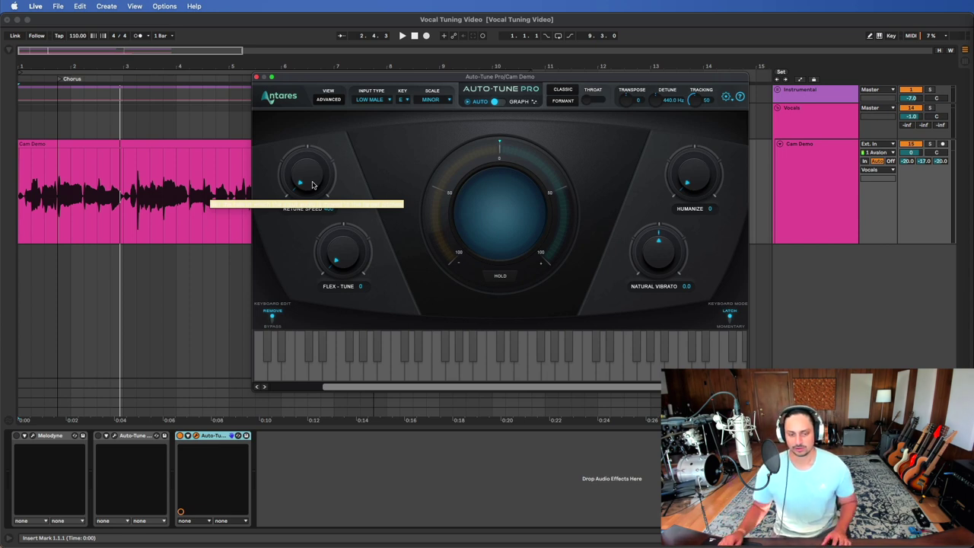
# - Audition the vocal while trying Retune Speed from 32 to 0 and Flex-Tune around 54–67
pyautogui.press('space')
pyautogui.moveTo(311, 184); pyautogui.dragTo(315, 152)
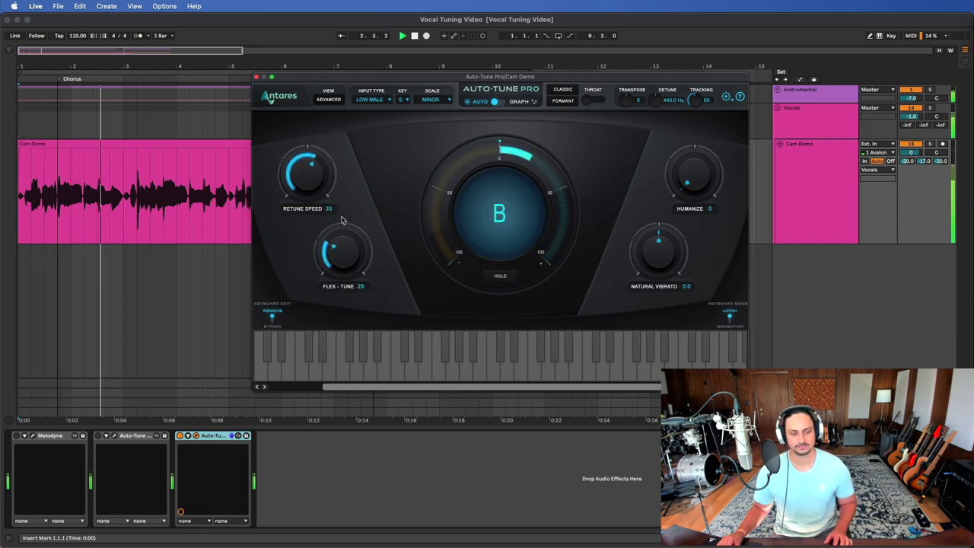
pyautogui.moveTo(342, 251); pyautogui.dragTo(355, 202)
pyautogui.press('space')
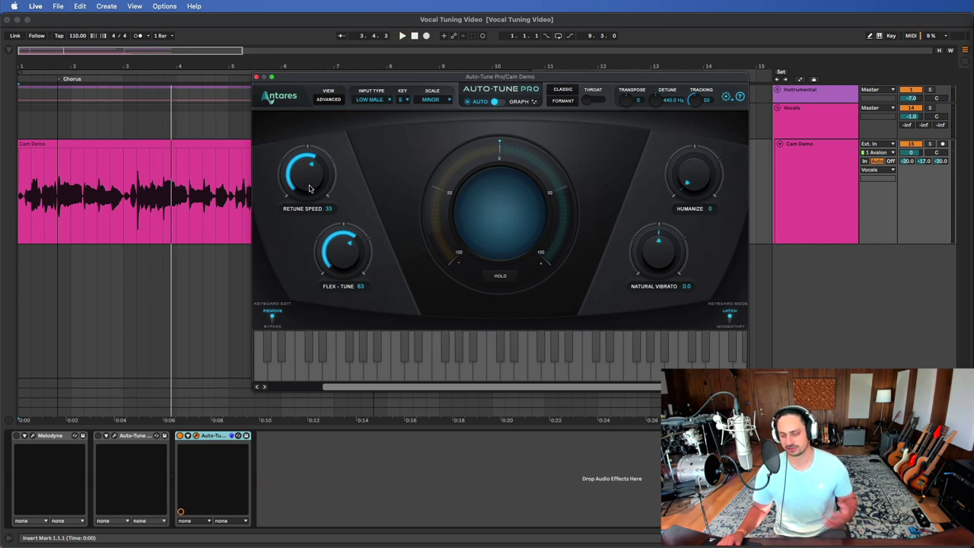
pyautogui.moveTo(309, 188); pyautogui.dragTo(312, 156)
pyautogui.press('space')
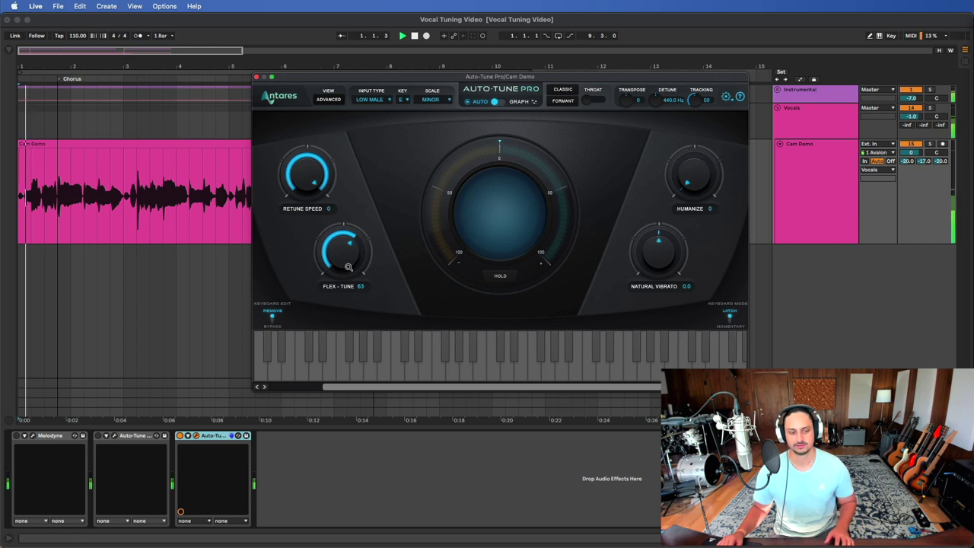
pyautogui.moveTo(349, 265); pyautogui.dragTo(350, 245)
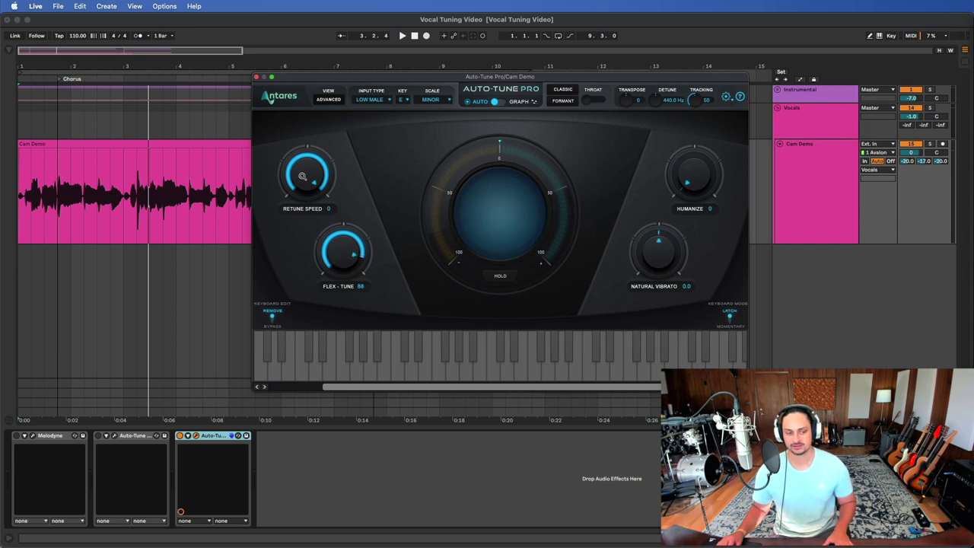
# - Settle on Retune Speed 43, Flex-Tune 42 and Humanize 28 while the vocal plays
pyautogui.moveTo(302, 177)
pyautogui.mouseDown()
pyautogui.moveTo(300, 223)
pyautogui.moveTo(310, 177)
pyautogui.mouseUp()
pyautogui.moveTo(340, 242); pyautogui.dragTo(338, 281)
pyautogui.press('space')
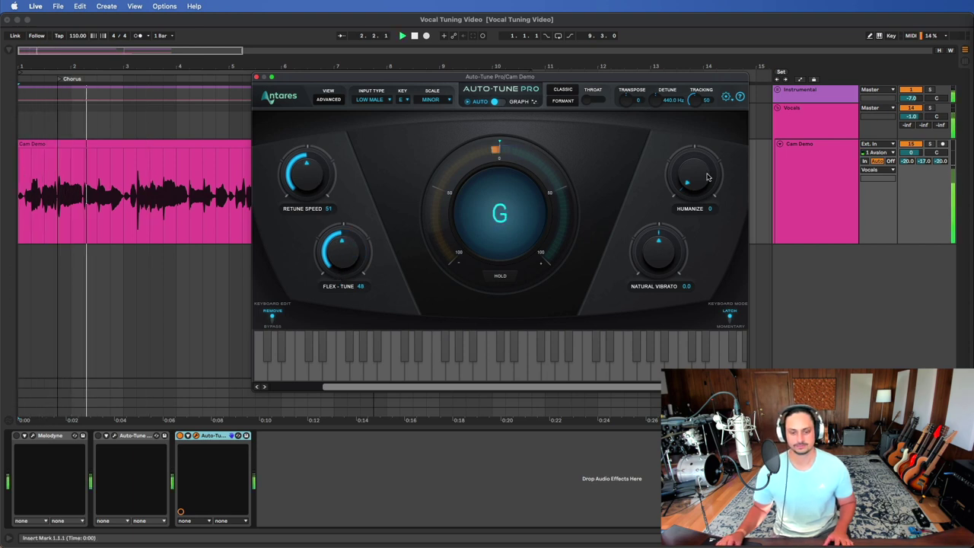
pyautogui.moveTo(691, 177); pyautogui.dragTo(711, 153)
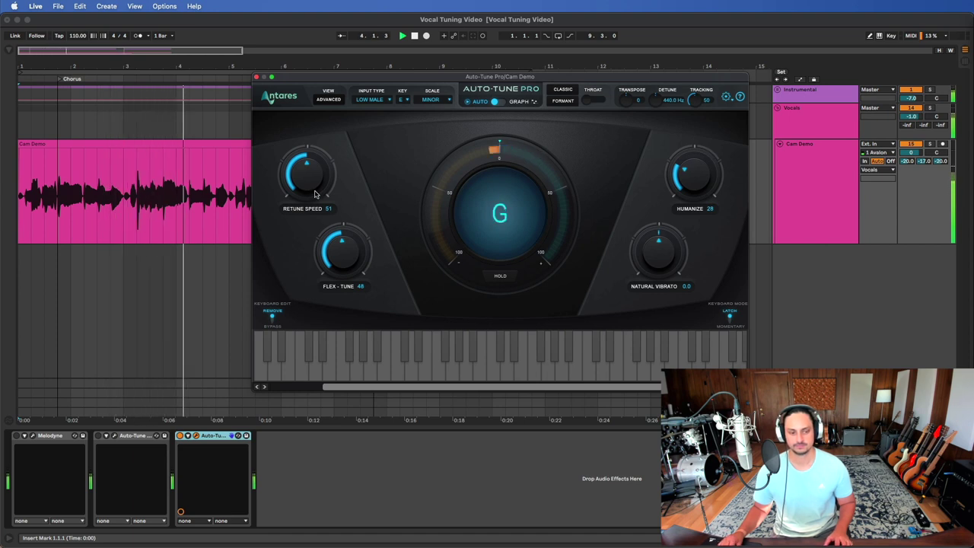
pyautogui.moveTo(317, 190); pyautogui.dragTo(342, 256)
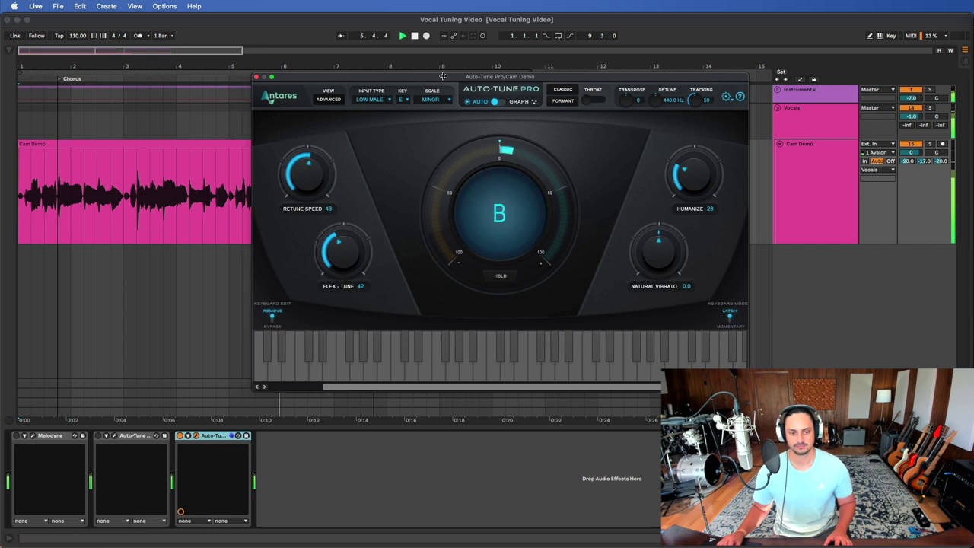
pyautogui.moveTo(445, 77); pyautogui.dragTo(371, 89)
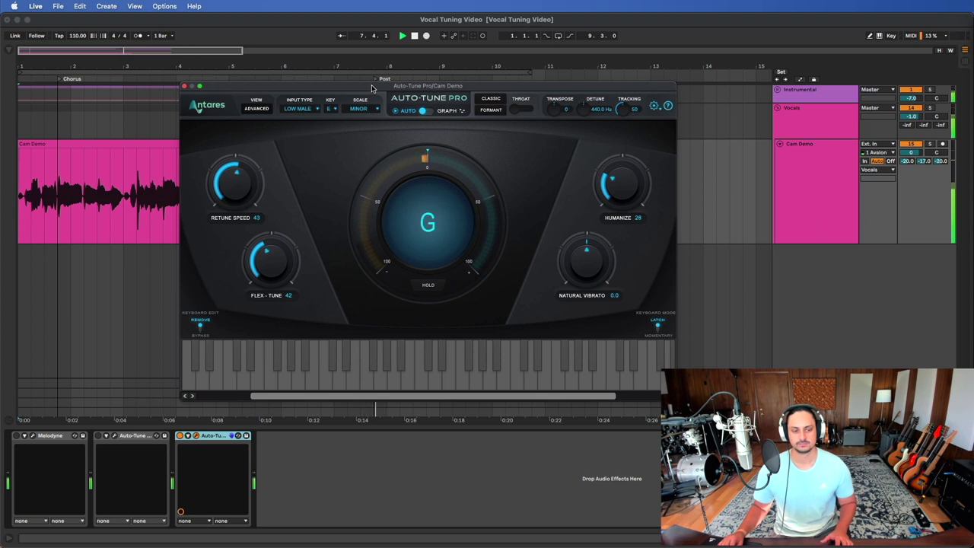
# - Toggle Classic mode on and off, view the pitch graph with Pitch + Time tracking, then close Auto-Tune Pro
pyautogui.click(490, 100)
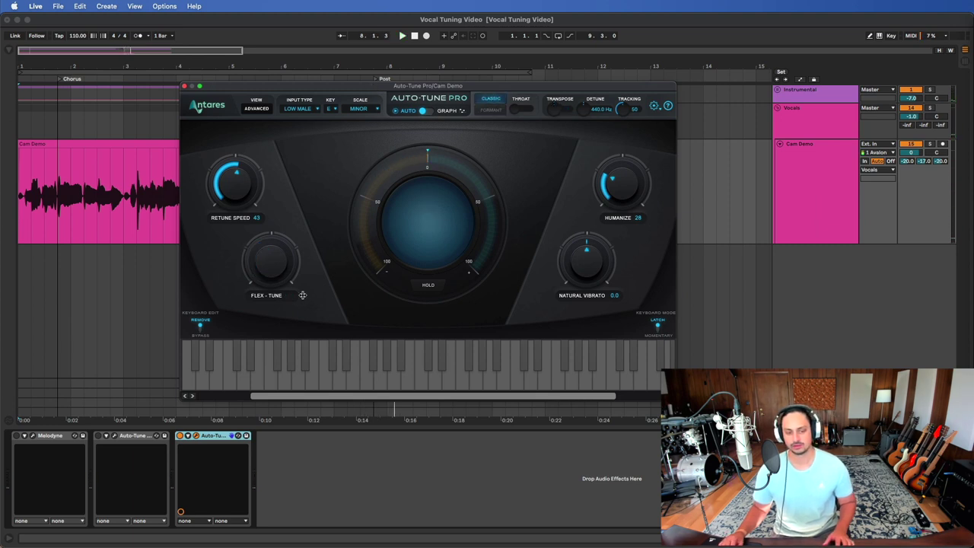
pyautogui.click(491, 99)
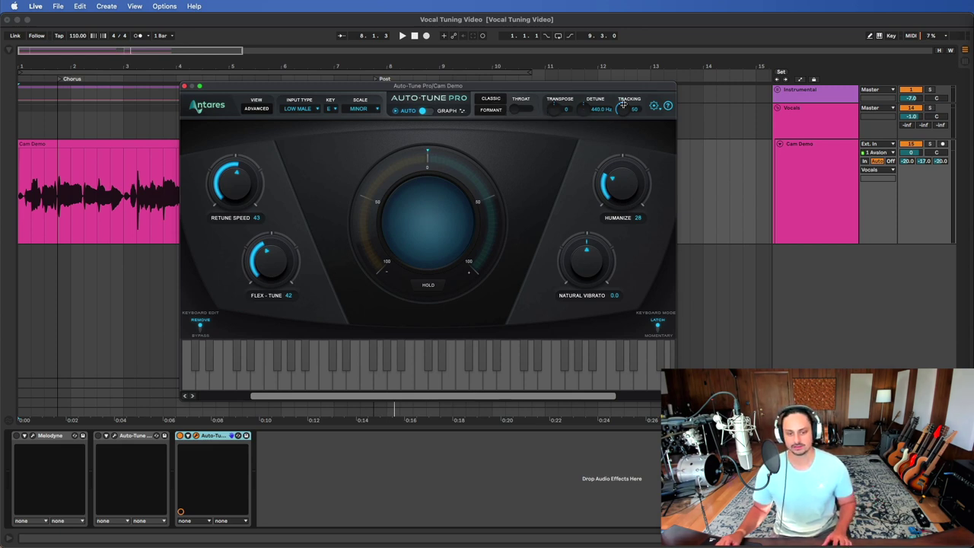
pyautogui.click(422, 110)
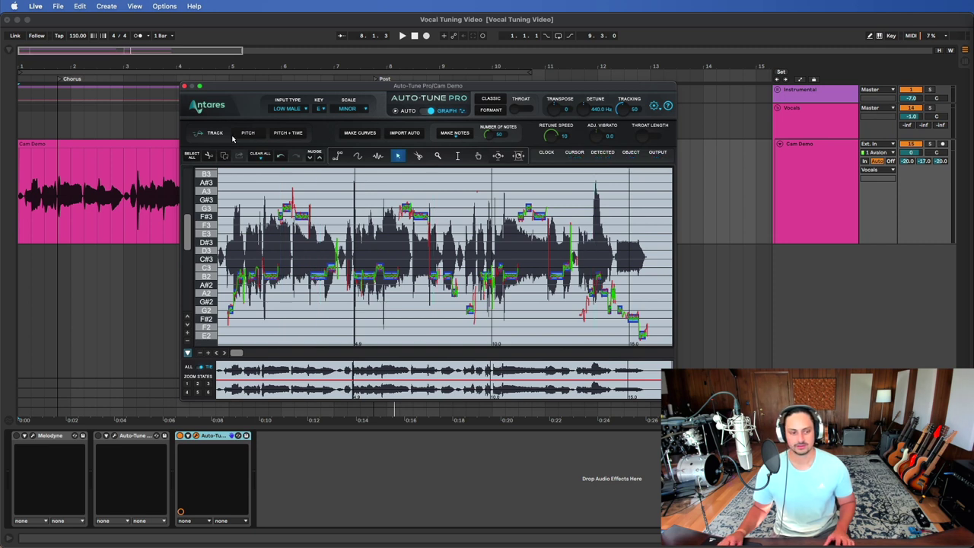
pyautogui.click(280, 134)
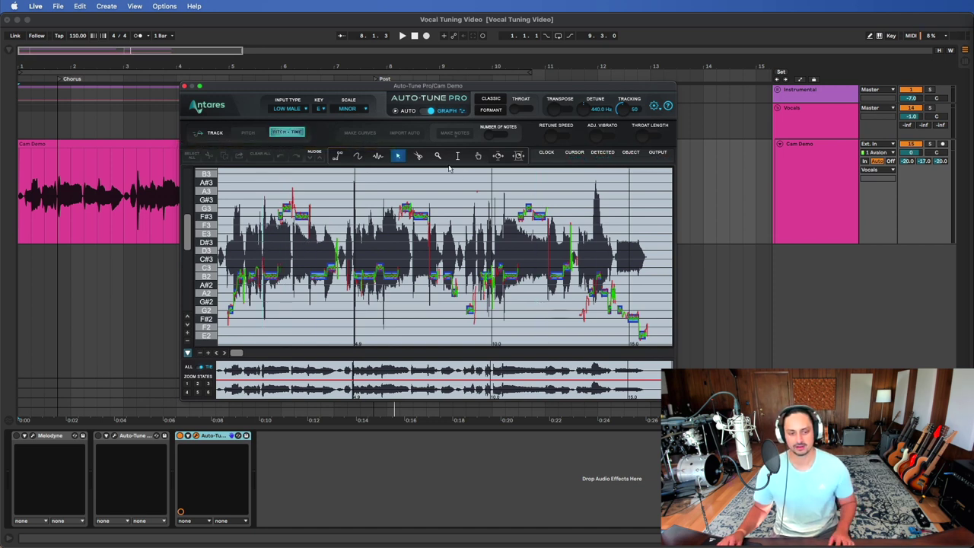
pyautogui.click(300, 134)
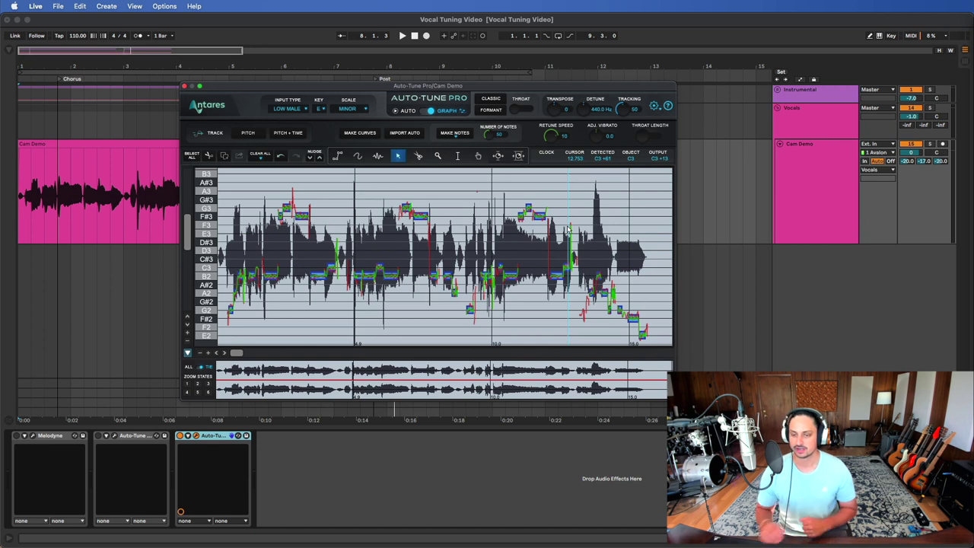
pyautogui.click(184, 86)
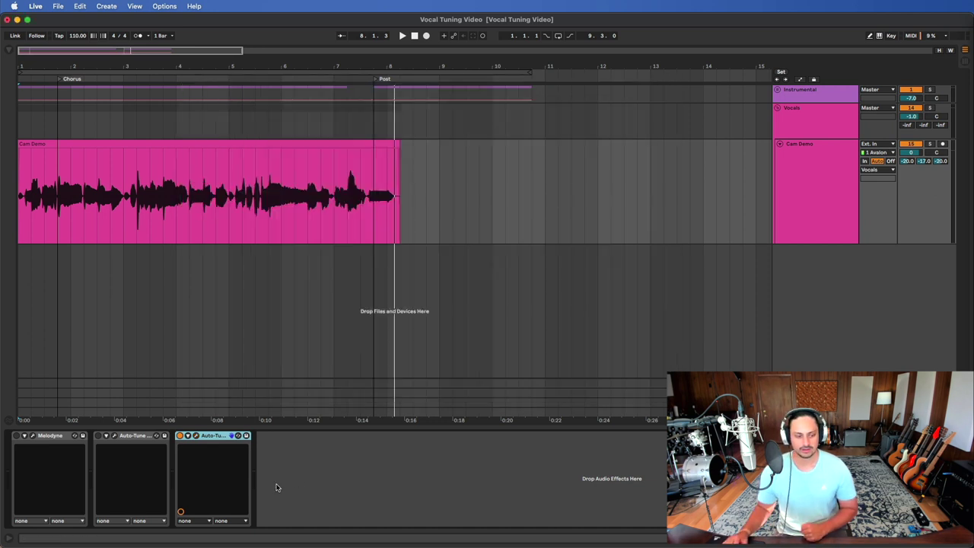
# - Select the Cam Demo track and its devices, then double-click to open Melodyne's editor on the vocal
pyautogui.click(263, 457)
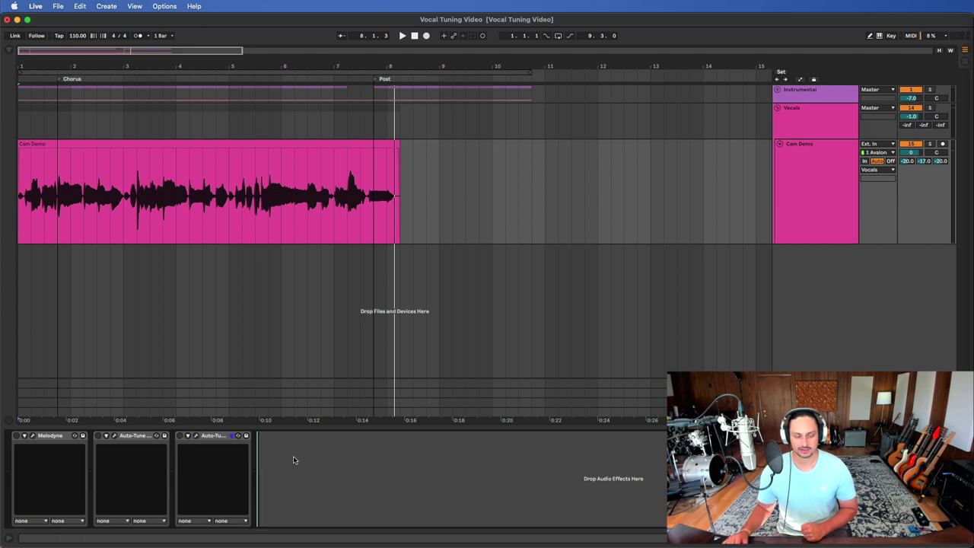
pyautogui.click(816, 184)
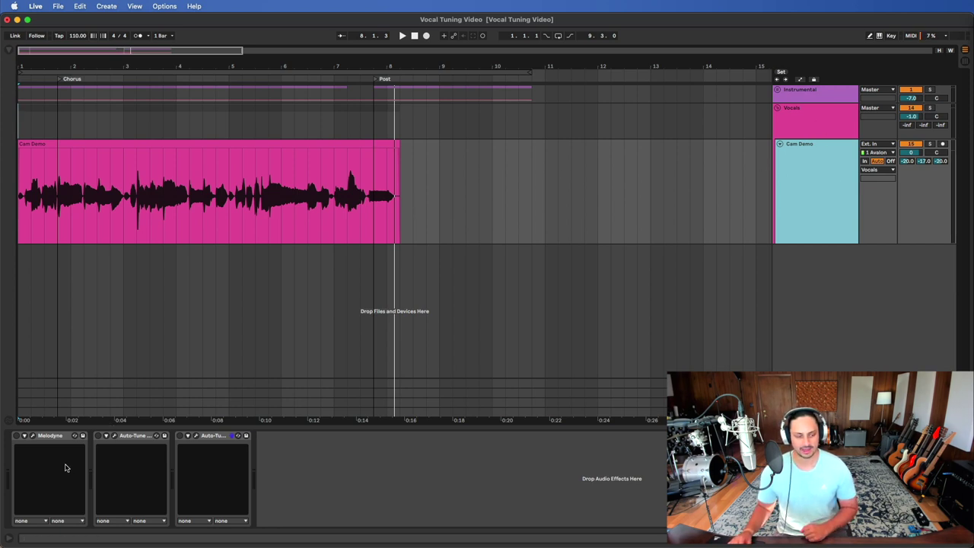
pyautogui.click(60, 438)
pyautogui.click(141, 438)
pyautogui.click(200, 436)
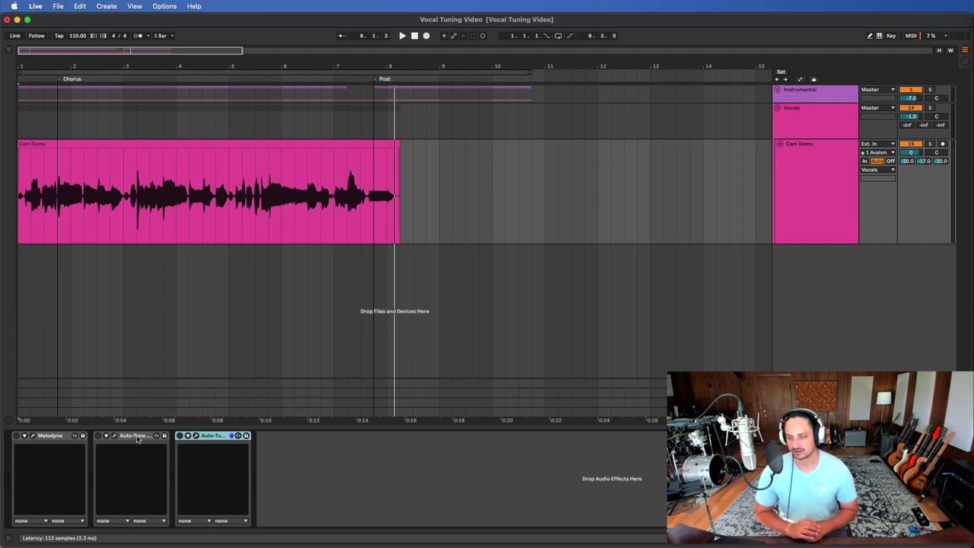
pyautogui.doubleClick(229, 198)
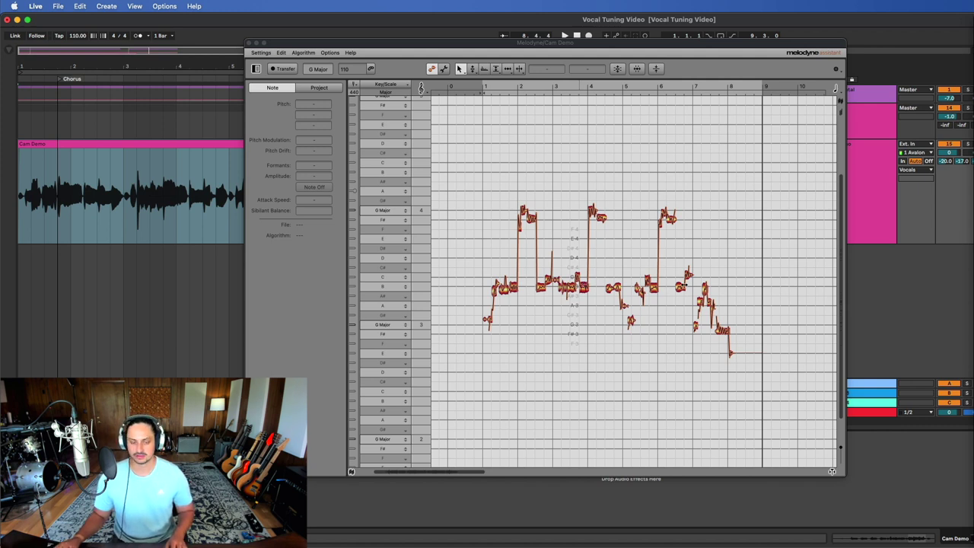
# - Zoom Melodyne's editor in until bars 1–8 of the vocal fill the view
pyautogui.scroll(3, 546, 280)
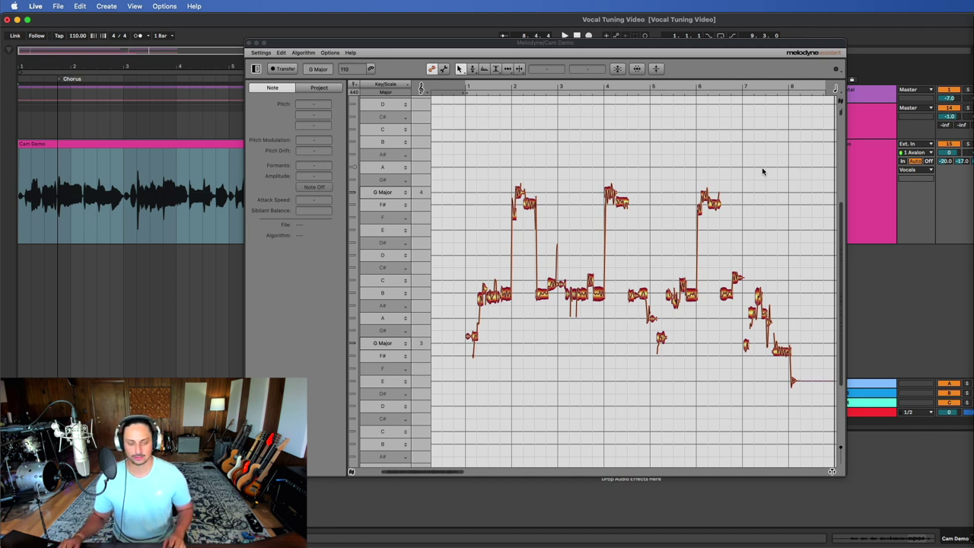
pyautogui.scroll(2, 561, 210)
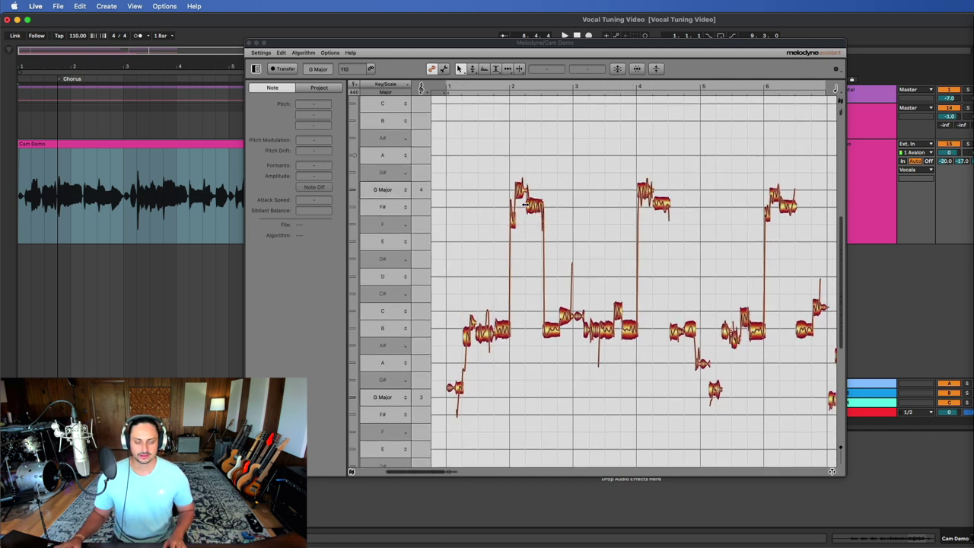
# - Try Melodyne's Pitch, Pitch Drift and Amplitude/Sibilant editing tools
pyautogui.click(467, 70)
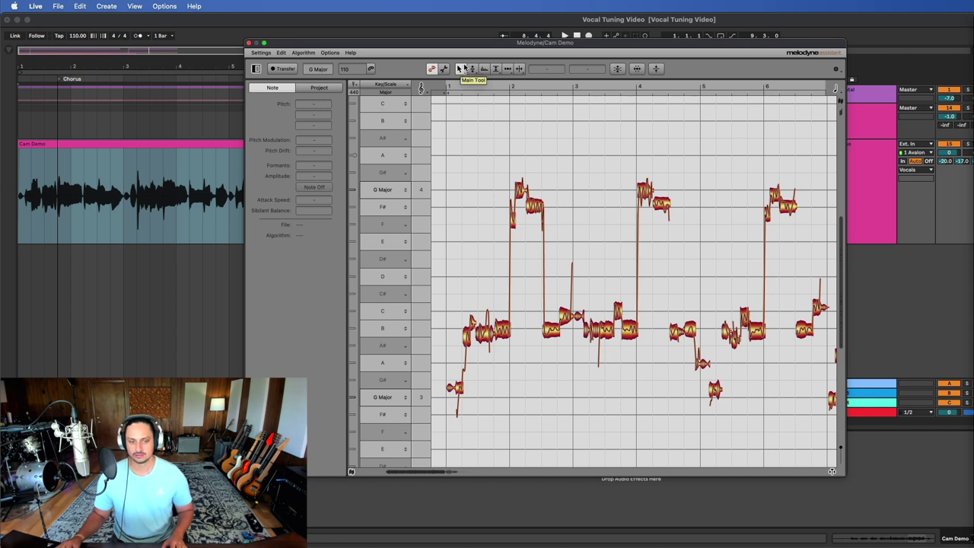
pyautogui.click(460, 70)
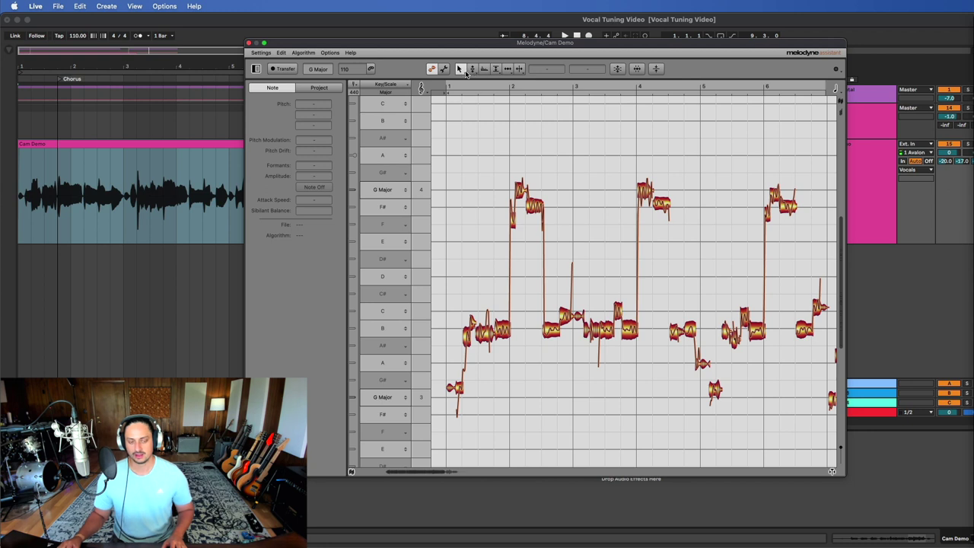
pyautogui.click(472, 69)
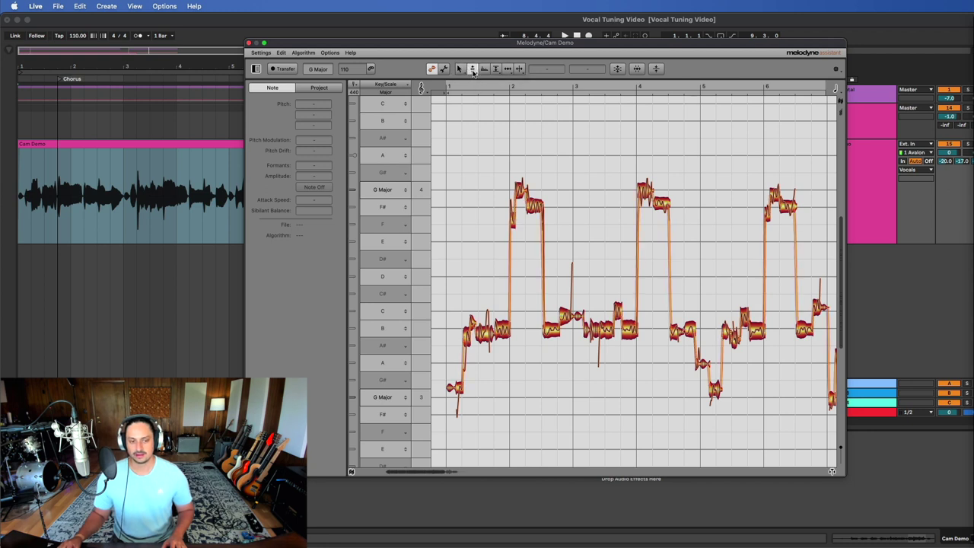
pyautogui.click(472, 70)
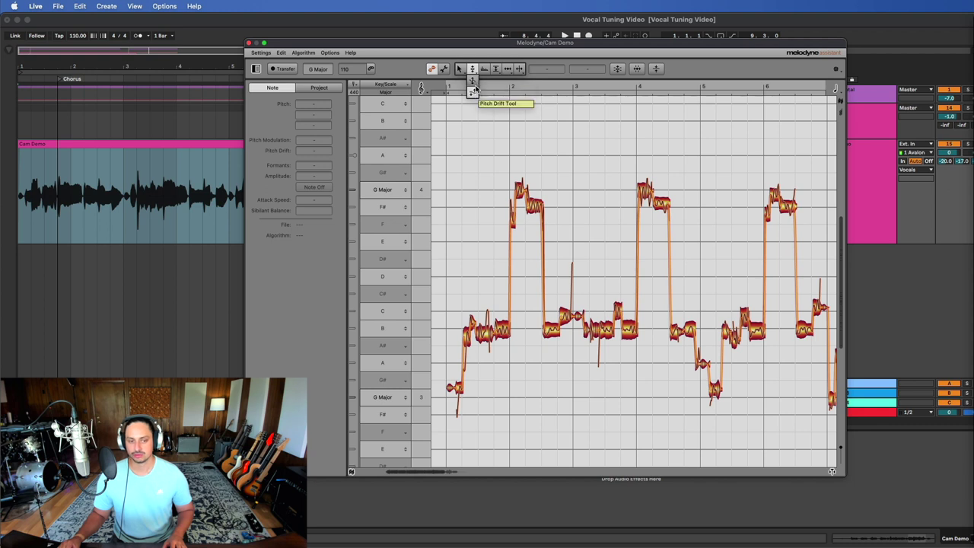
pyautogui.click(473, 91)
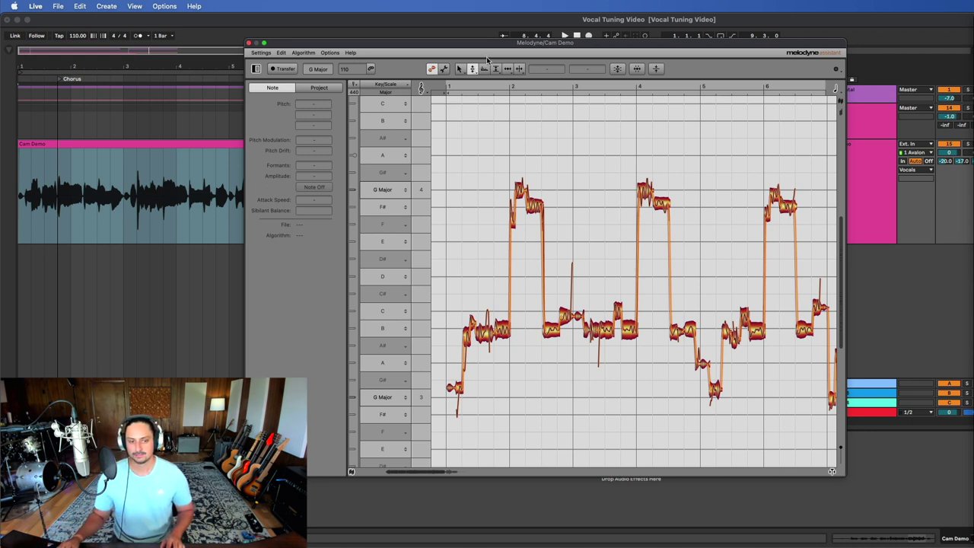
pyautogui.click(494, 70)
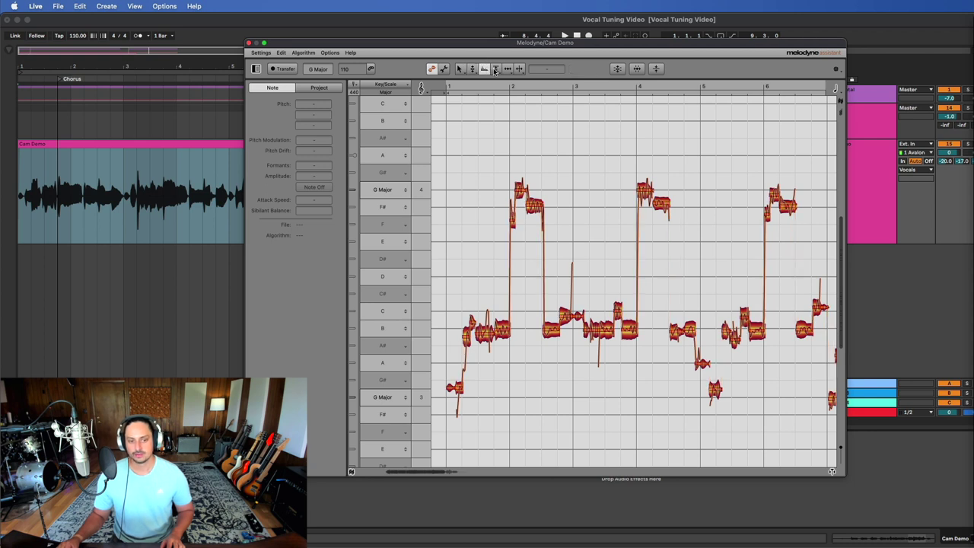
pyautogui.click(495, 70)
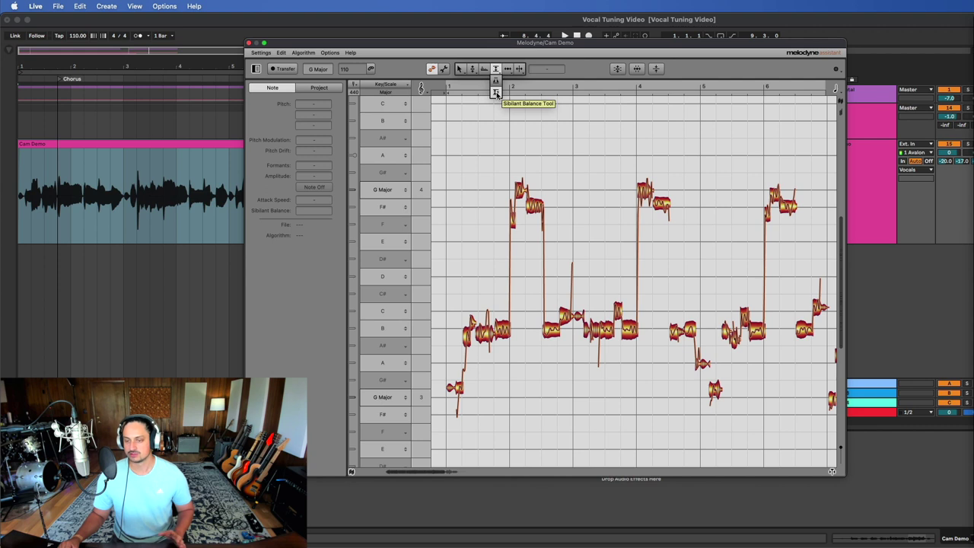
pyautogui.click(496, 93)
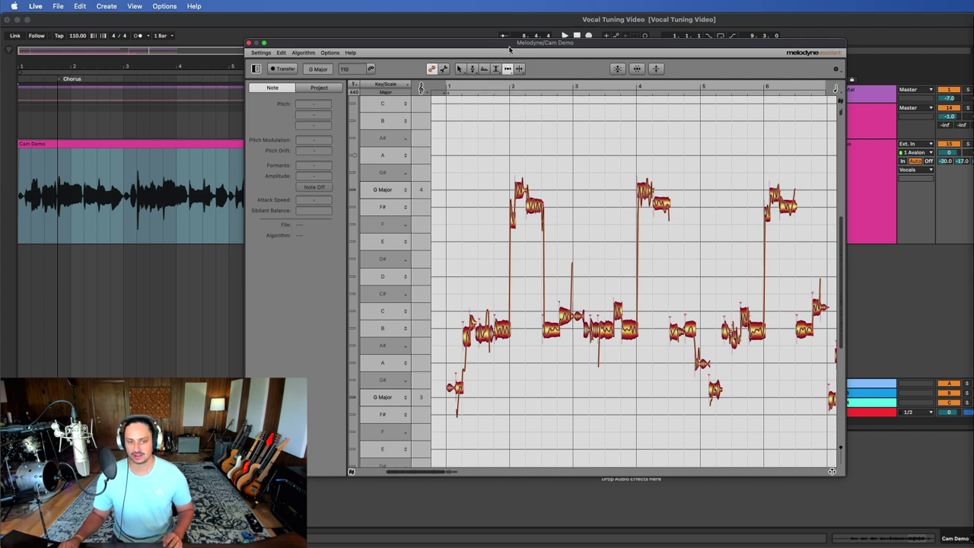
# - Return to the Main Tool with F1, zoom into the first phrase and select its first B note
pyautogui.press('F1')
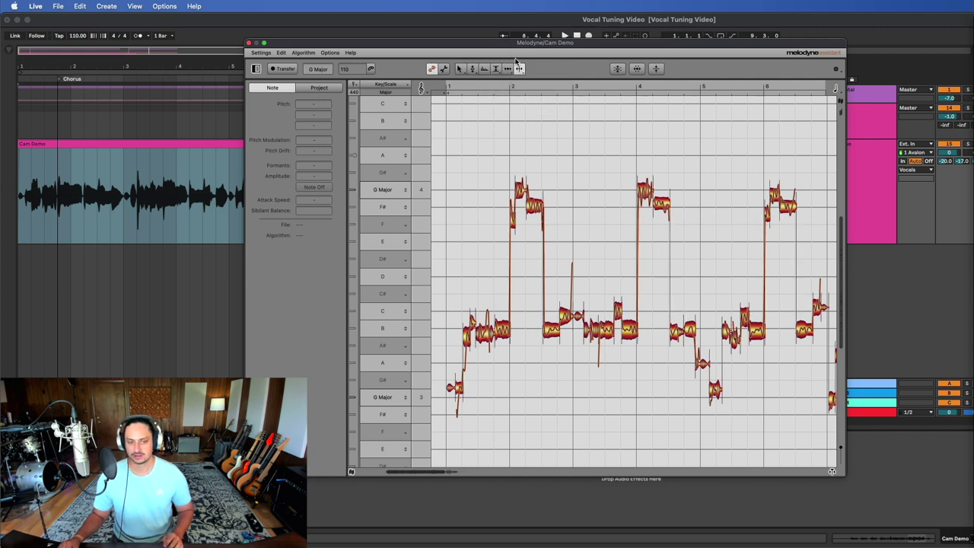
pyautogui.scroll(3, 472, 297)
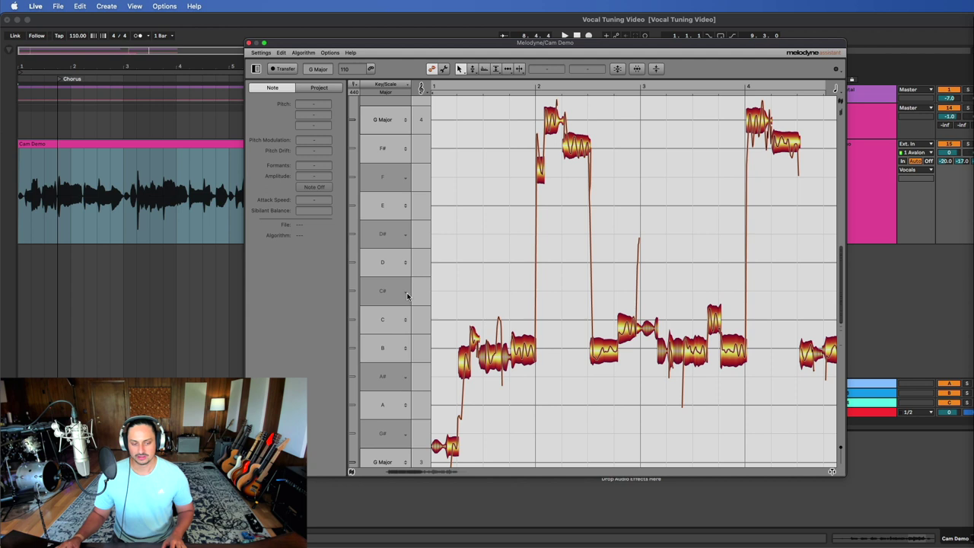
pyautogui.click(462, 368)
# - Centre the opening B note's pitch at 0 ct and play the phrase back
pyautogui.moveTo(462, 368); pyautogui.dragTo(461, 357)
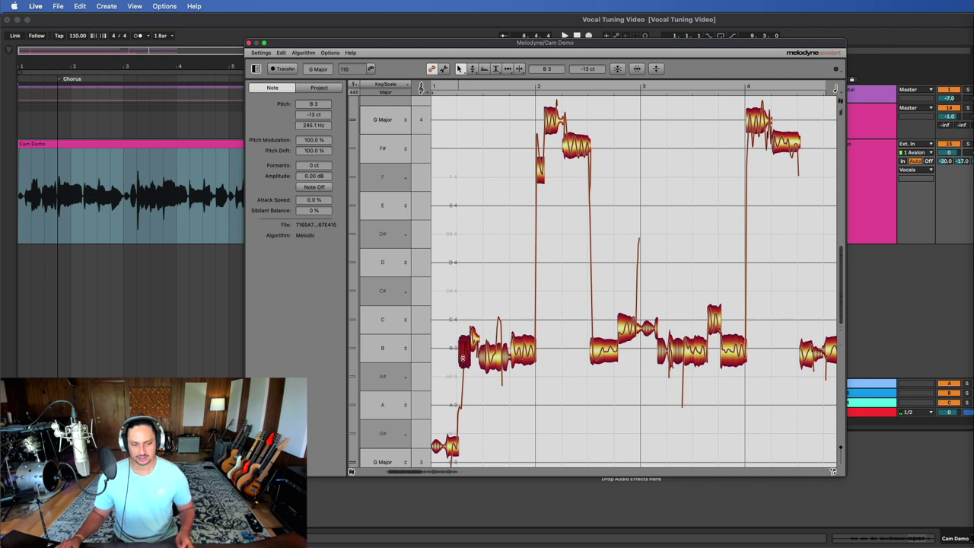
pyautogui.doubleClick(463, 359)
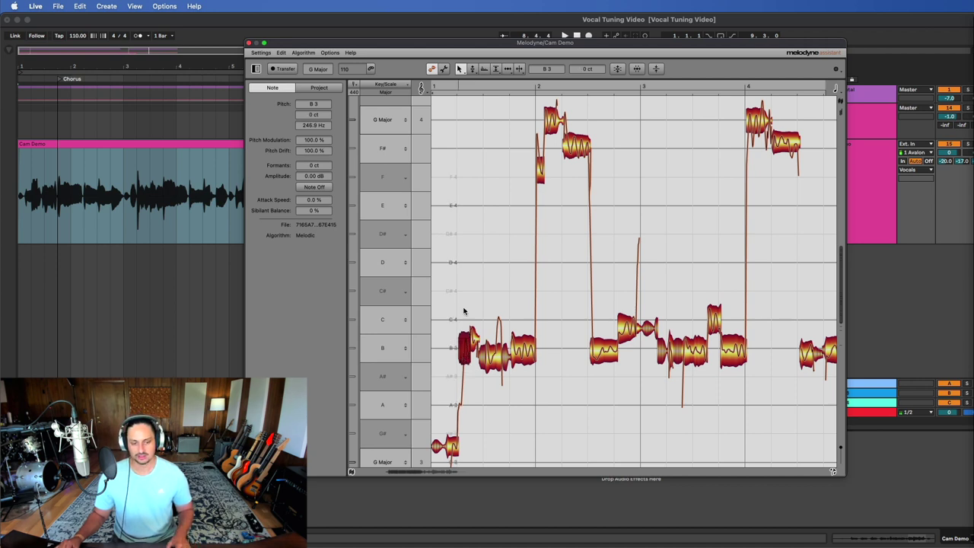
pyautogui.click(523, 350)
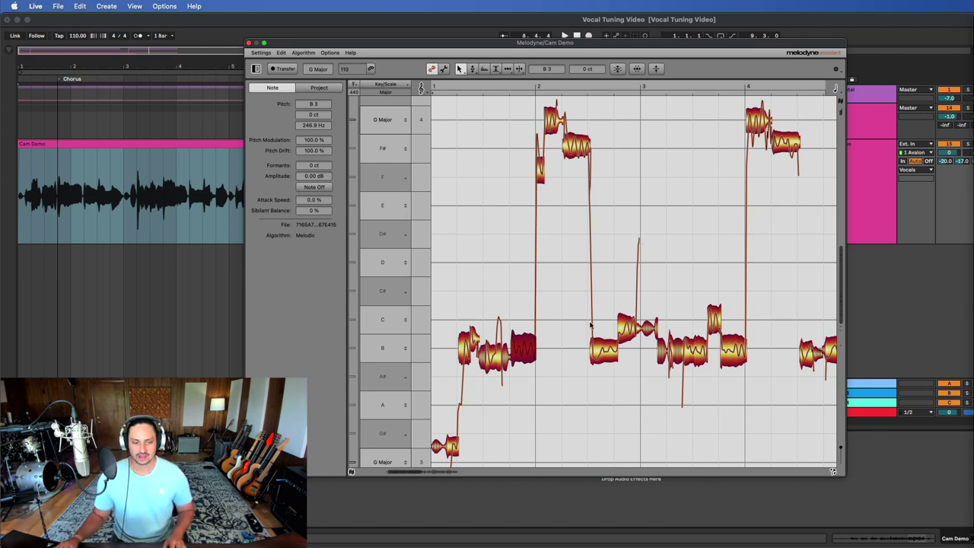
pyautogui.click(462, 355)
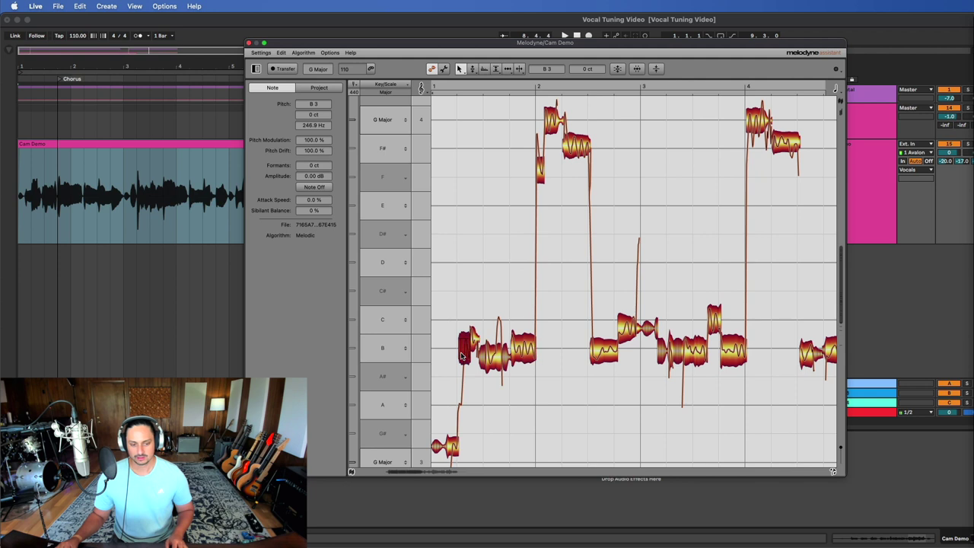
pyautogui.press('space')
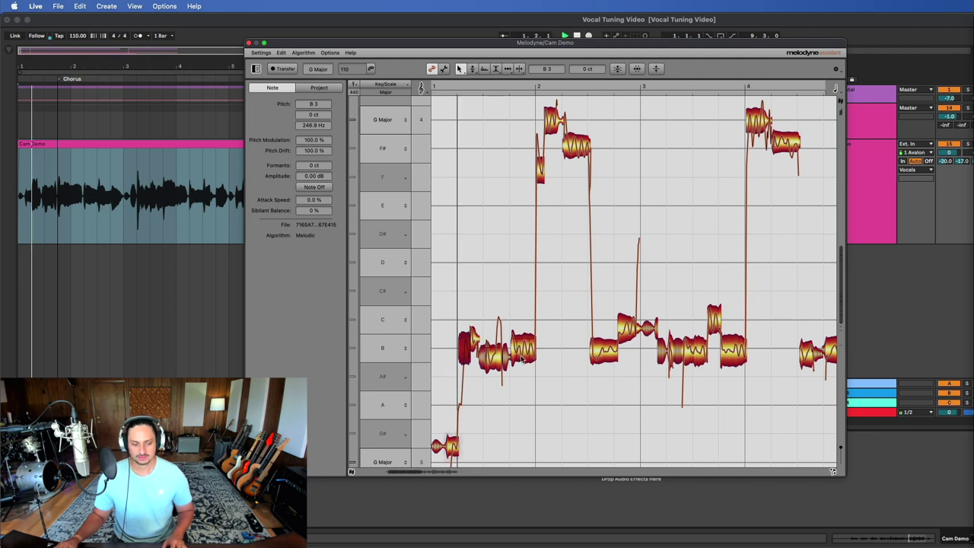
# - Split a later B note where it rises, snap its upper part onto C4, and listen back
pyautogui.scroll(3, 495, 344)
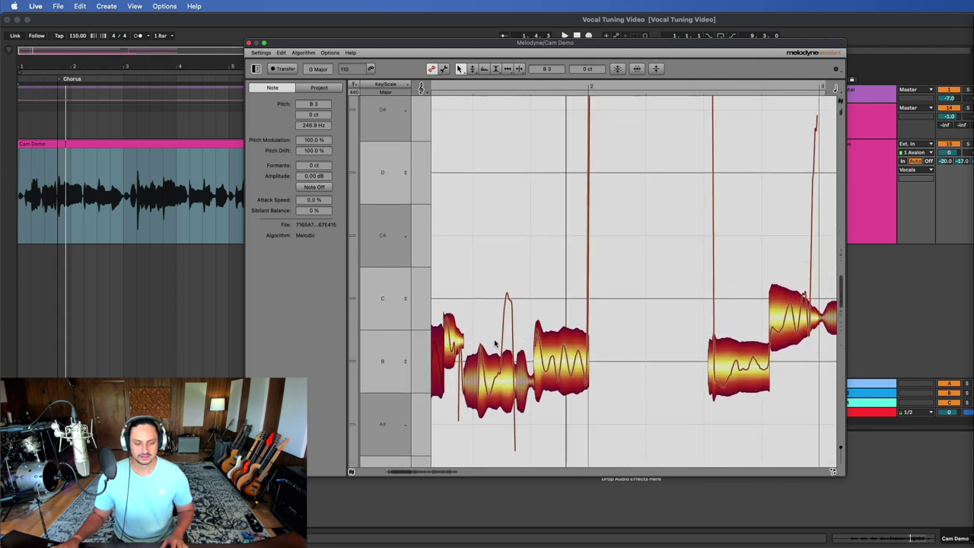
pyautogui.doubleClick(500, 353)
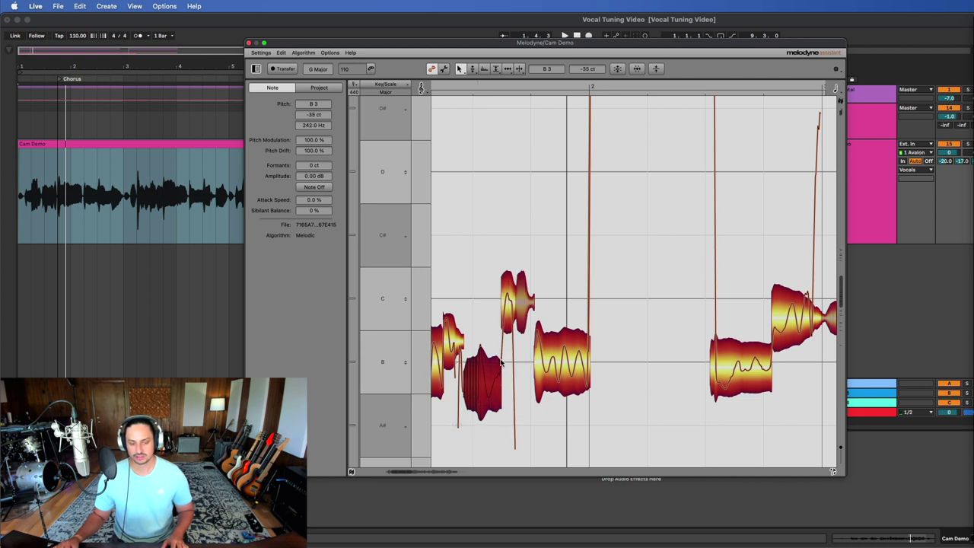
pyautogui.doubleClick(509, 311)
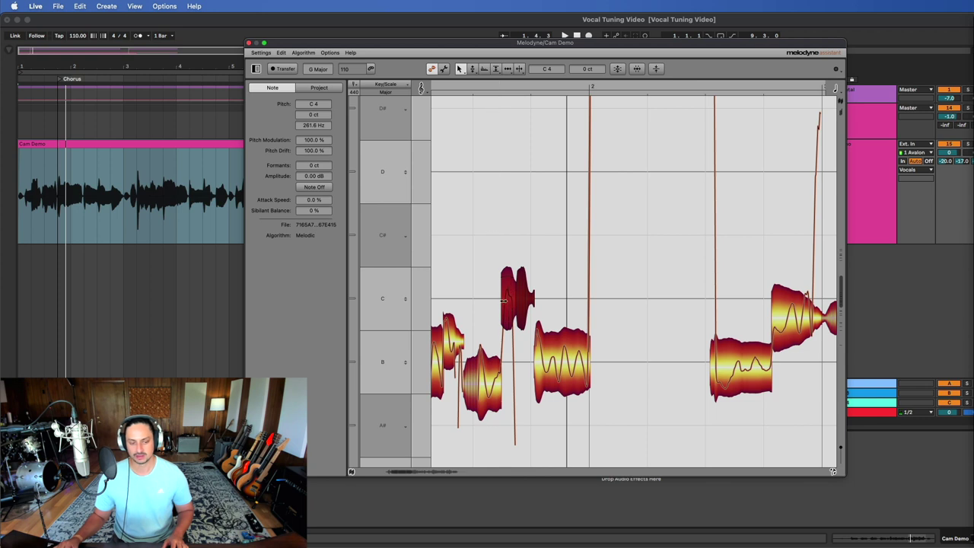
pyautogui.scroll(-3, 517, 296)
pyautogui.press('space')
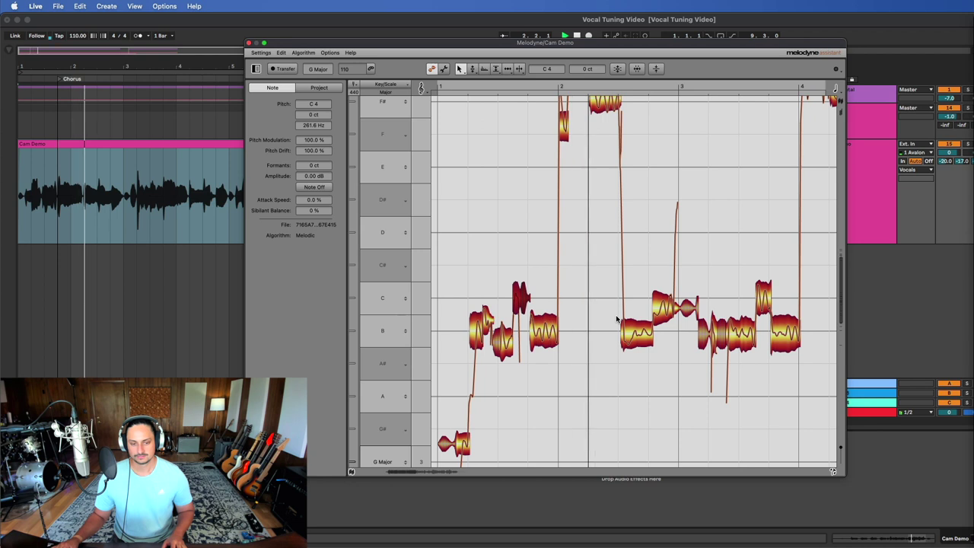
pyautogui.press('space')
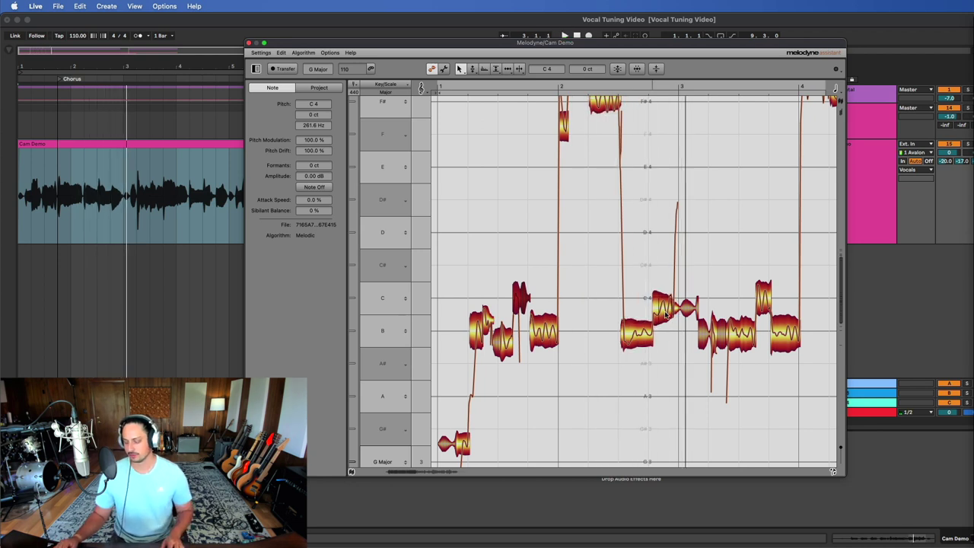
# - Select the C note before bar 3 and bring up the amplitude-related editing modes
pyautogui.click(665, 312)
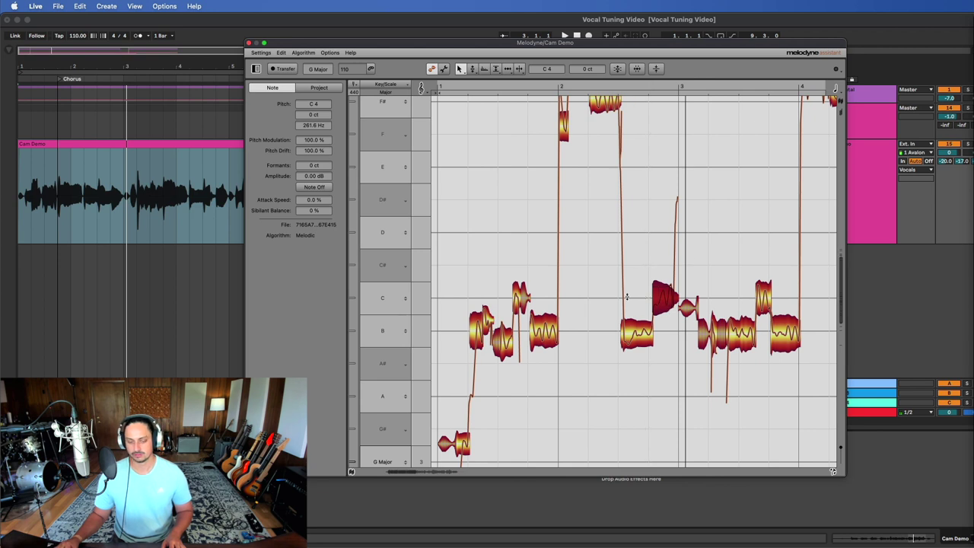
pyautogui.hscroll(2, 756, 285)
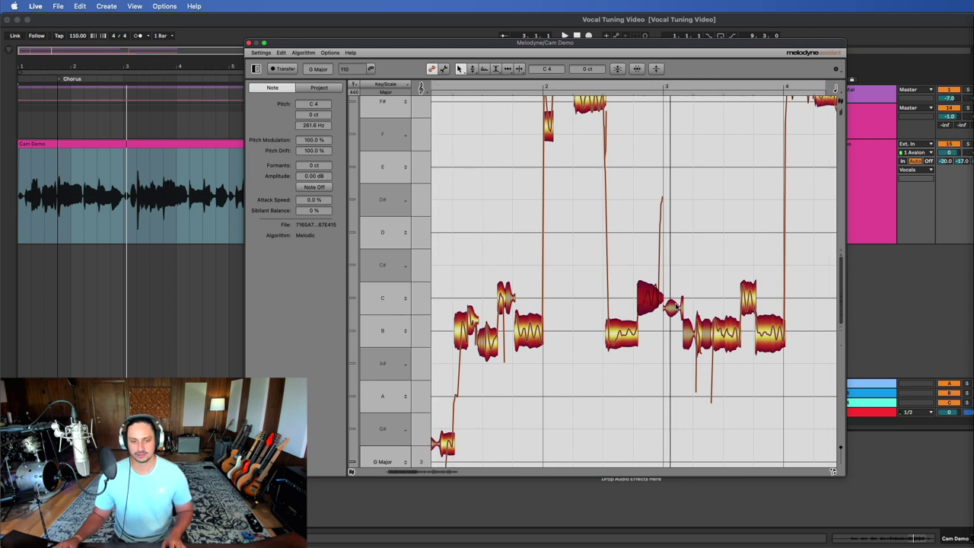
pyautogui.click(495, 69)
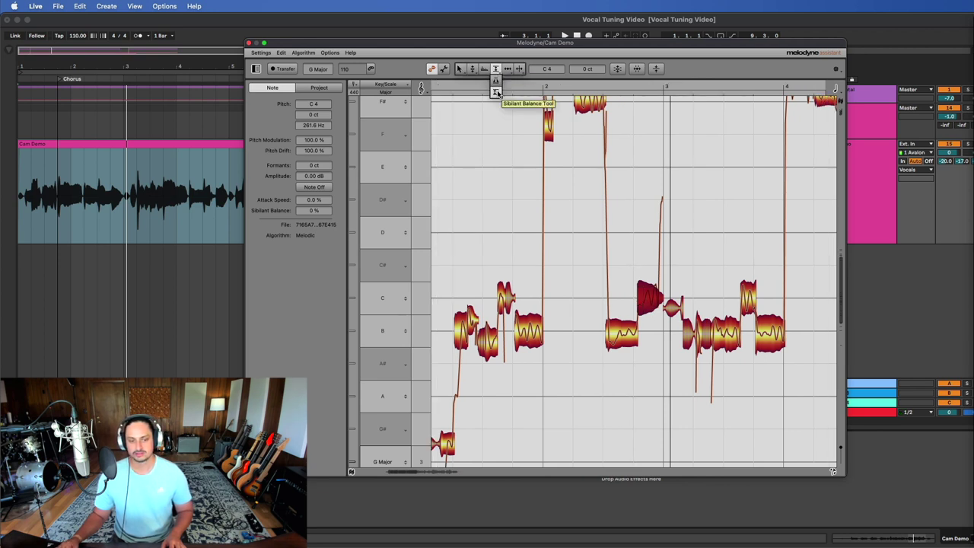
# - Lower the sibilant balance of two B notes, the early one to -29 %
pyautogui.click(495, 92)
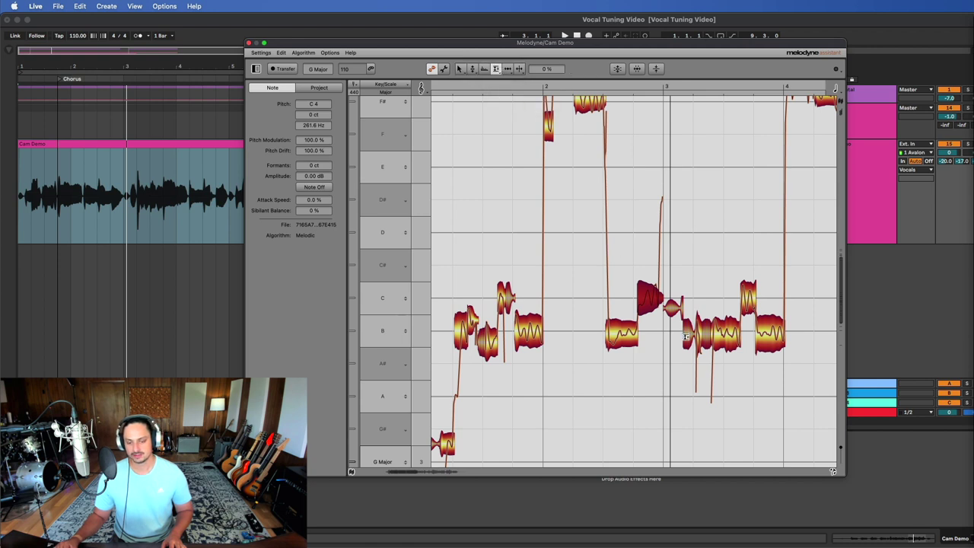
pyautogui.moveTo(686, 327); pyautogui.dragTo(687, 360)
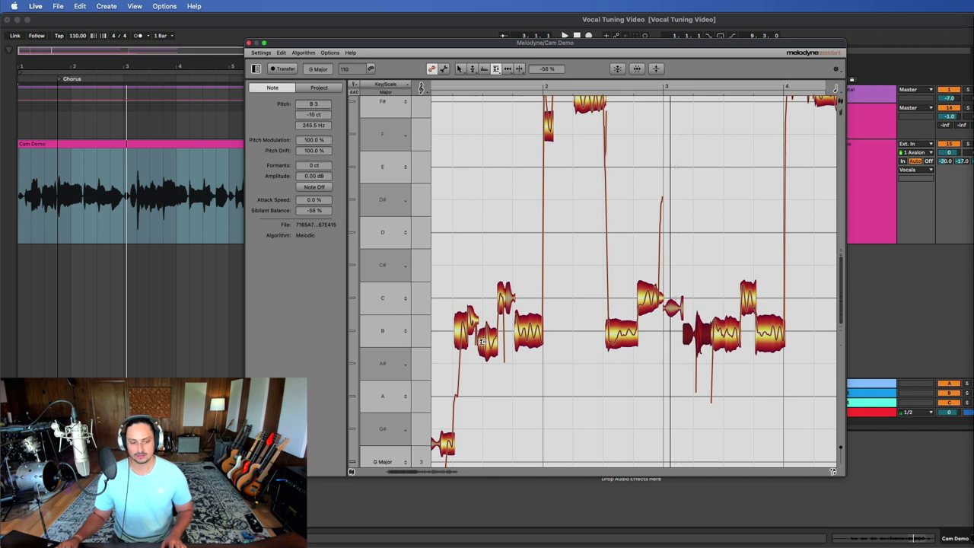
pyautogui.moveTo(481, 343); pyautogui.dragTo(483, 359)
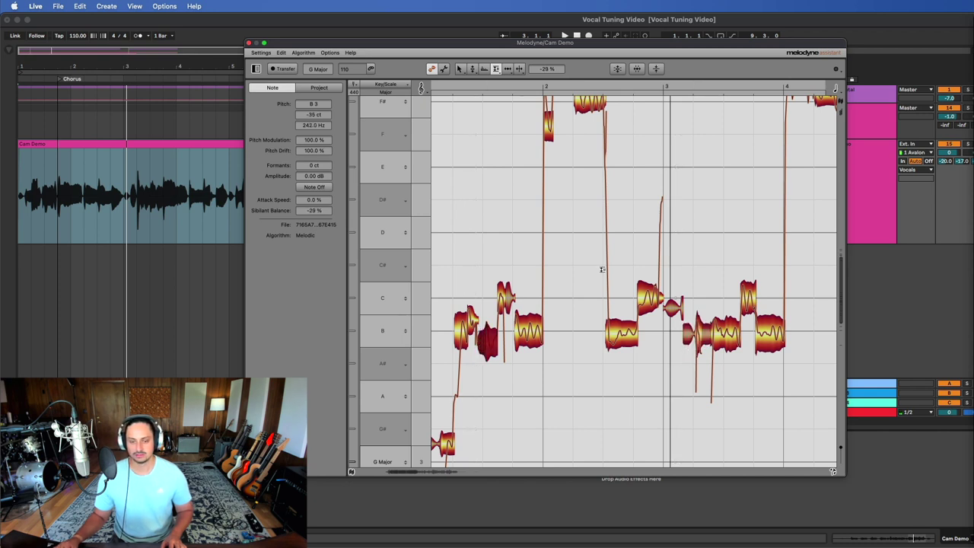
# - With the Amplitude tool, raise the C note before bar 4 to +0.48 dB
pyautogui.click(496, 70)
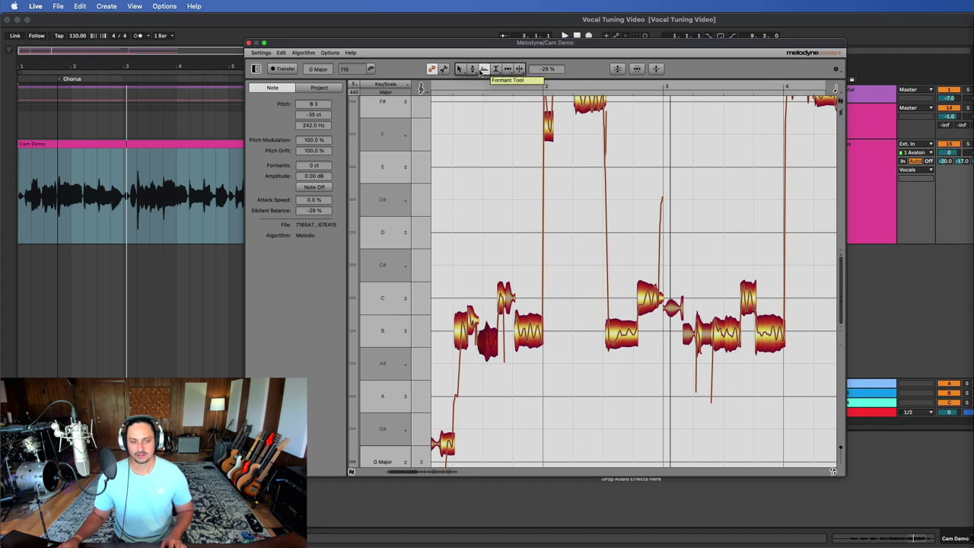
pyautogui.click(495, 69)
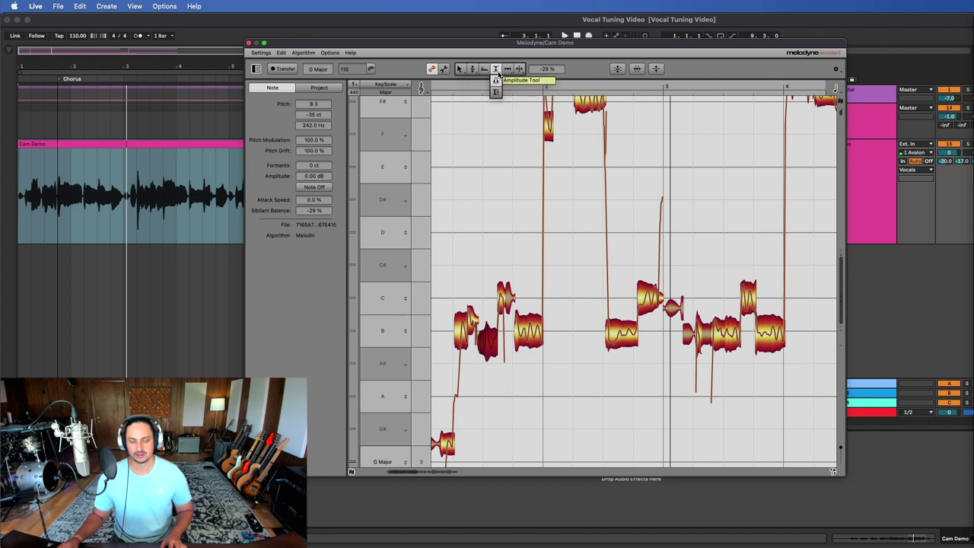
pyautogui.click(497, 70)
pyautogui.click(747, 298)
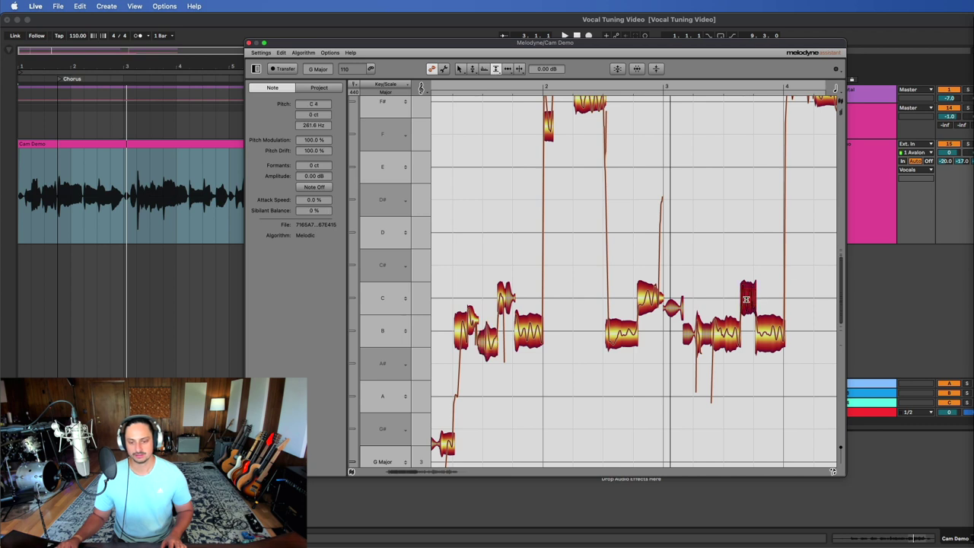
pyautogui.moveTo(746, 300); pyautogui.dragTo(750, 296)
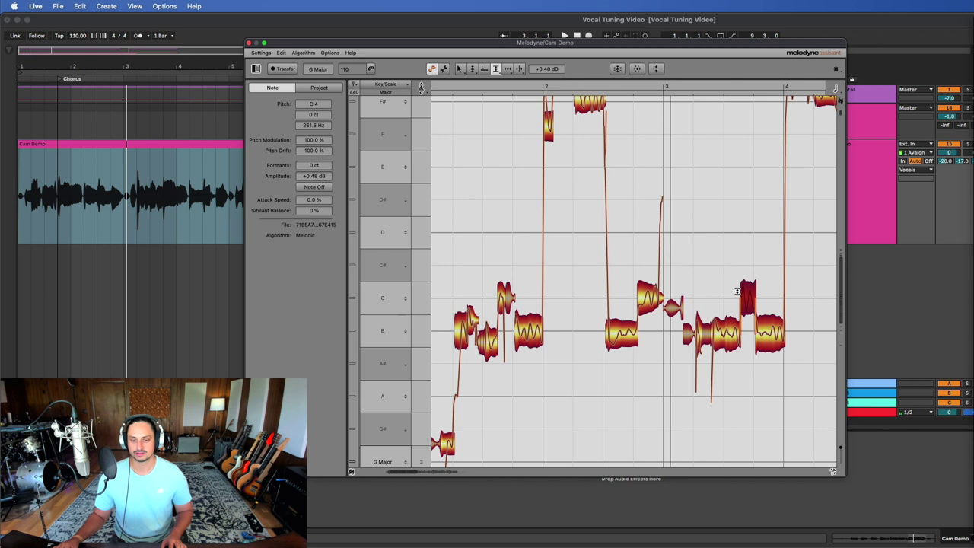
pyautogui.scroll(-5, 736, 291)
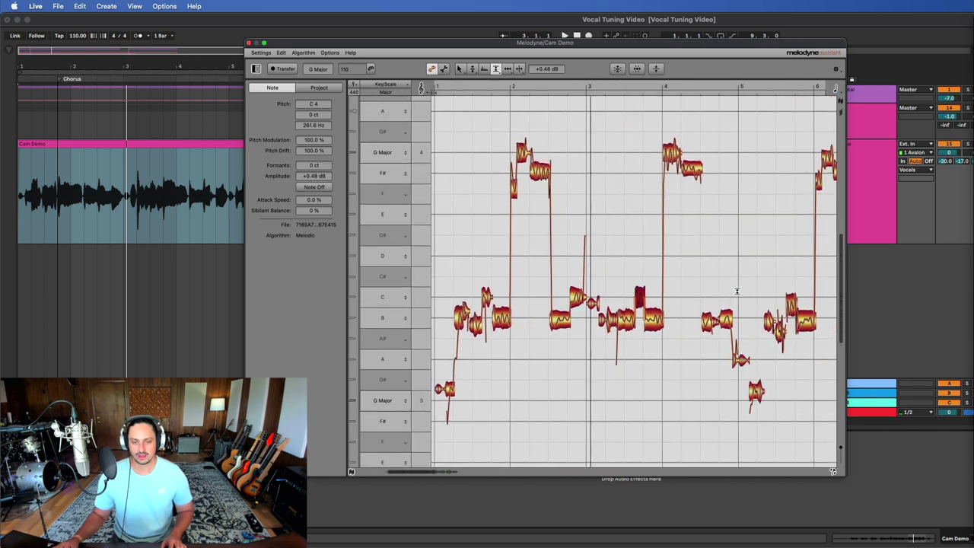
# - With the Main tool, snap the F#4 note near bar 2 from +10 ct to 0 ct
pyautogui.click(460, 70)
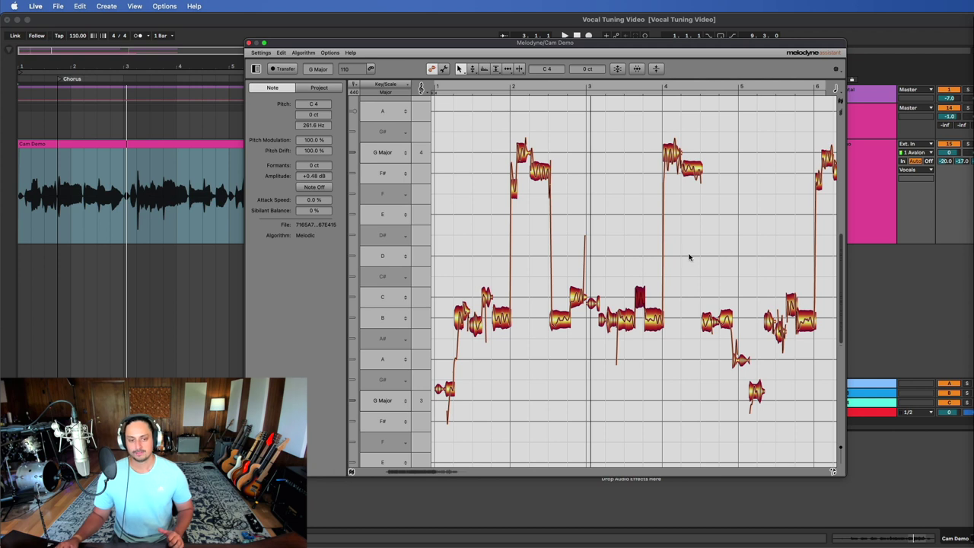
pyautogui.click(541, 175)
pyautogui.doubleClick(542, 175)
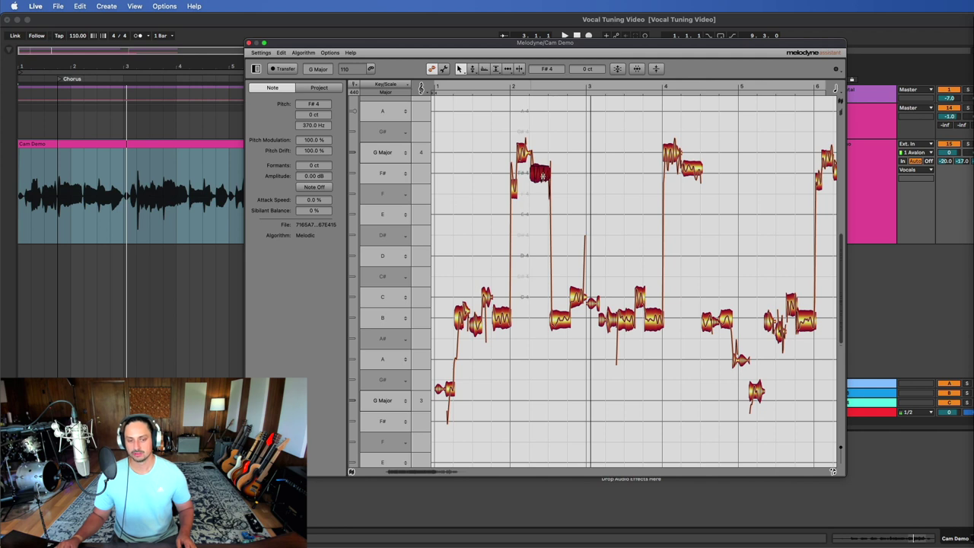
# - Check the later F#4 and G4 notes and audition pitches for the short C4 before bar 6
pyautogui.click(669, 152)
pyautogui.click(691, 171)
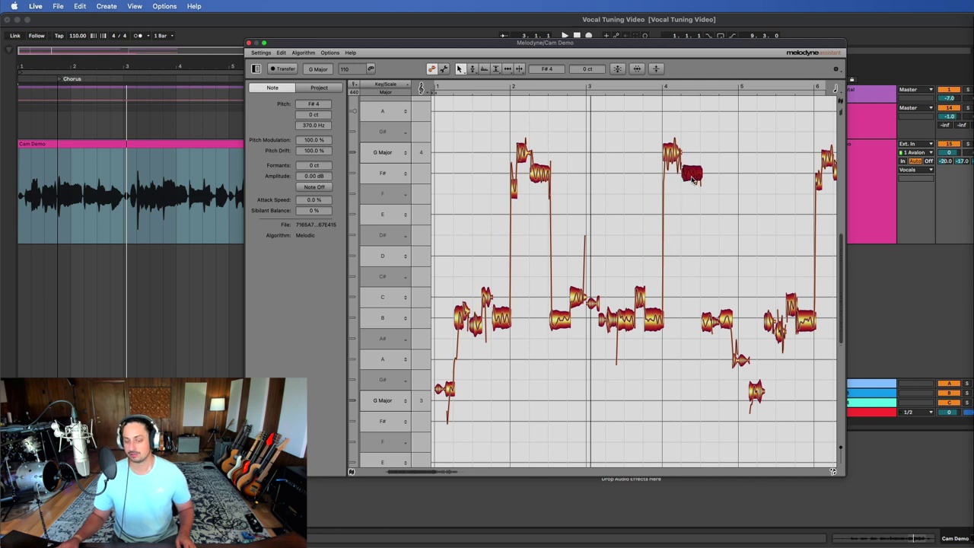
pyautogui.click(827, 158)
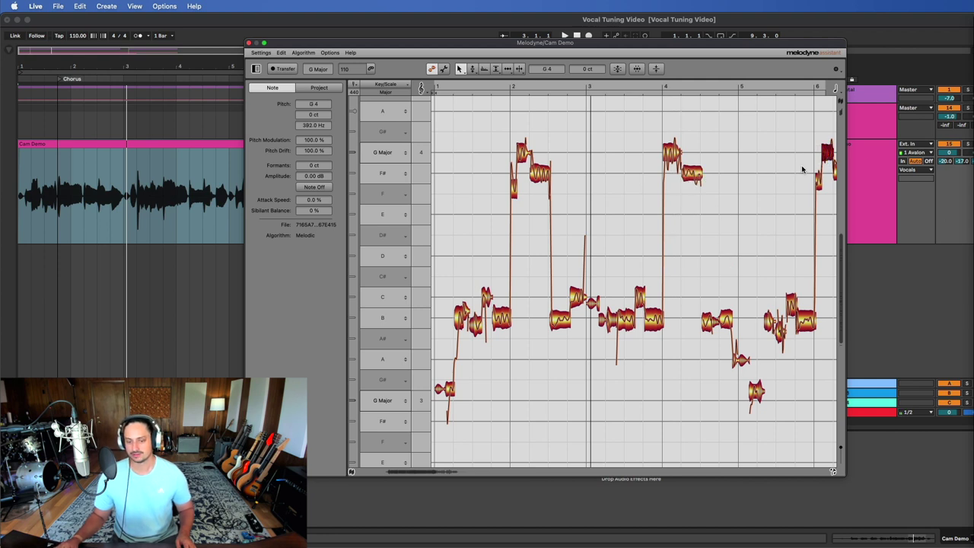
pyautogui.hscroll(3, 802, 169)
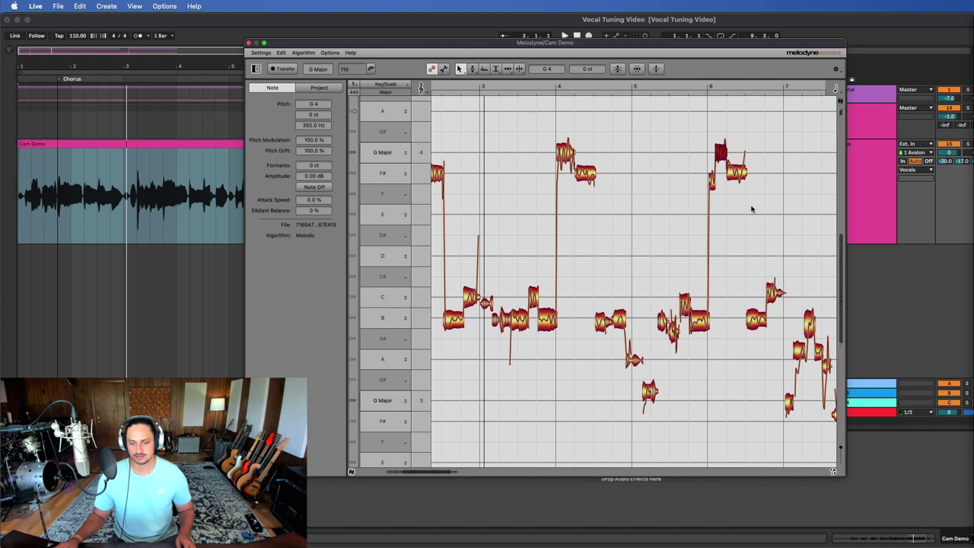
pyautogui.scroll(3, 713, 295)
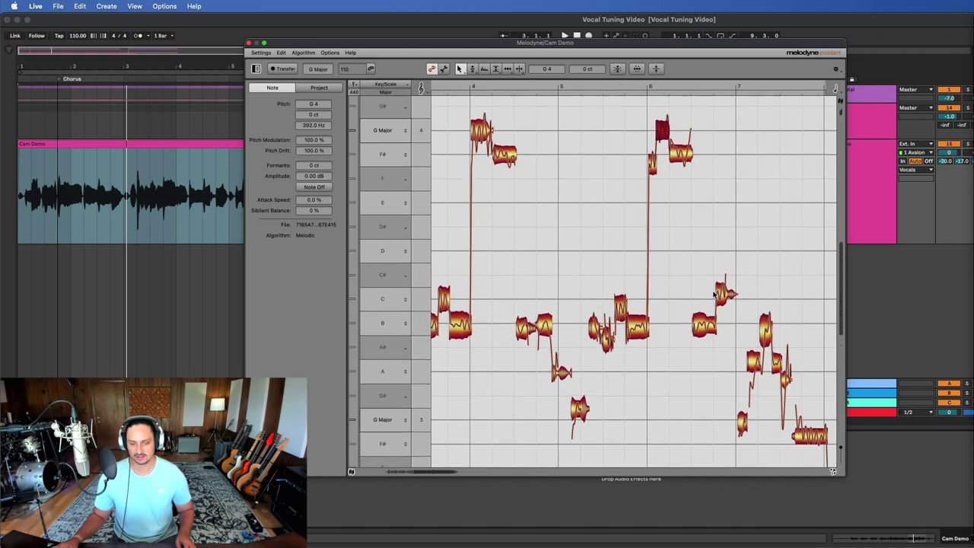
pyautogui.click(576, 305)
pyautogui.moveTo(578, 307); pyautogui.dragTo(578, 307)
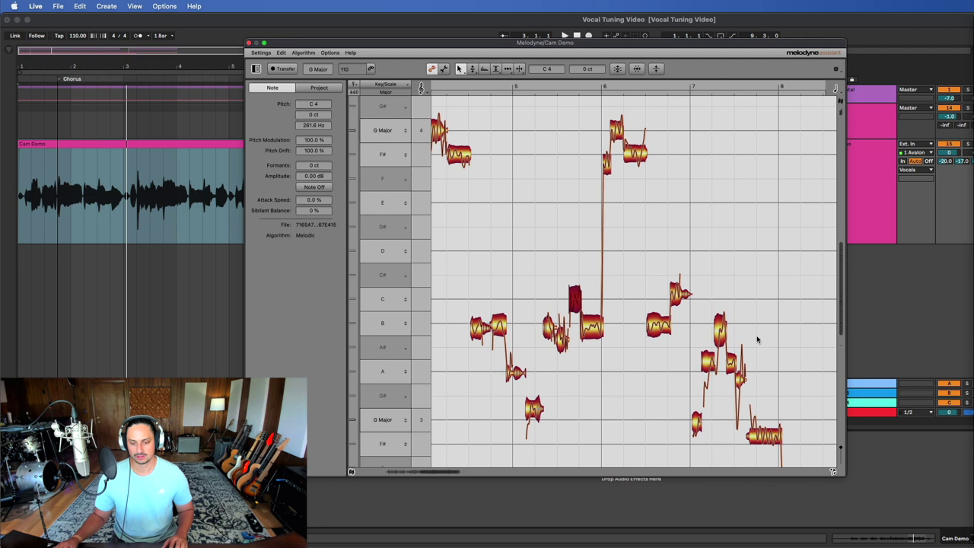
pyautogui.scroll(-1, 758, 340)
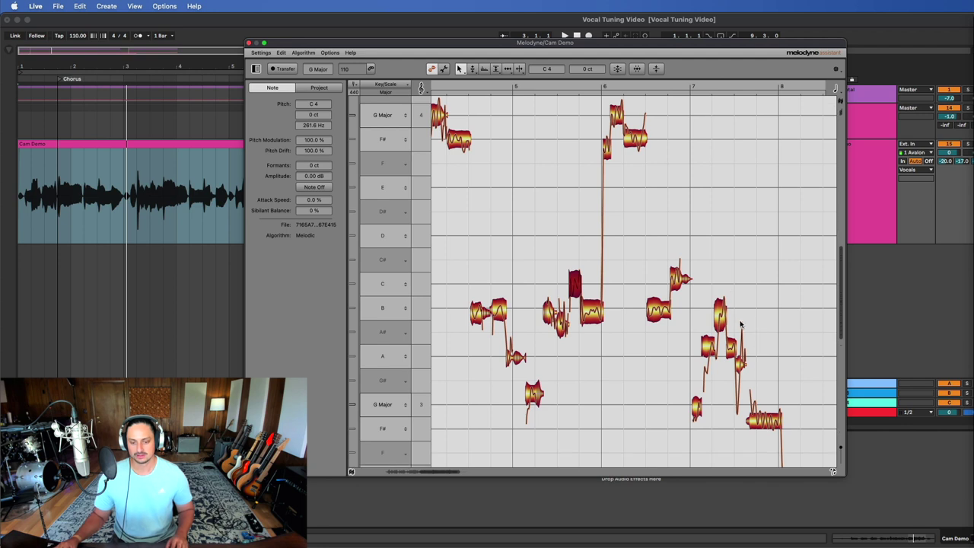
# - With the Pitch tool, zoom in on the long B3 note before bar 6, reading -15 ct
pyautogui.click(473, 69)
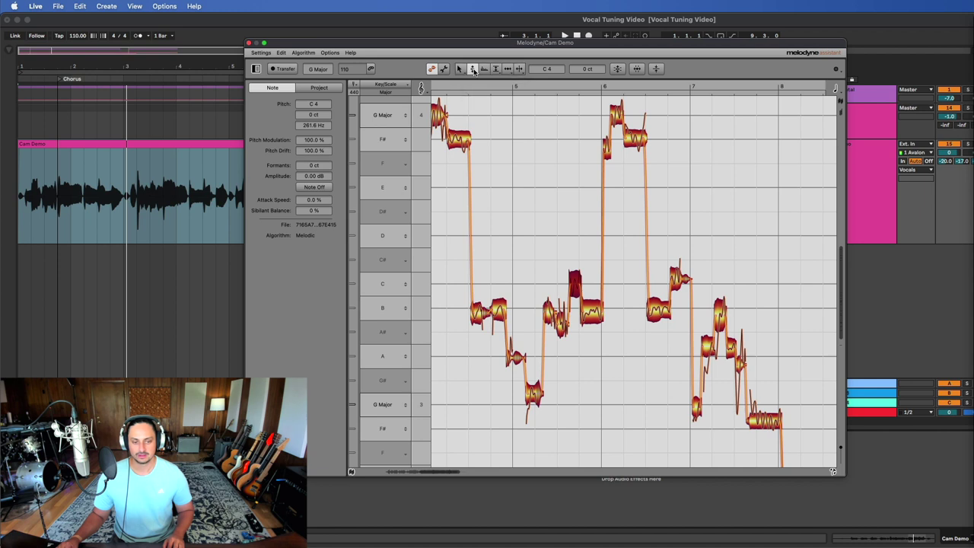
pyautogui.scroll(5, 598, 278)
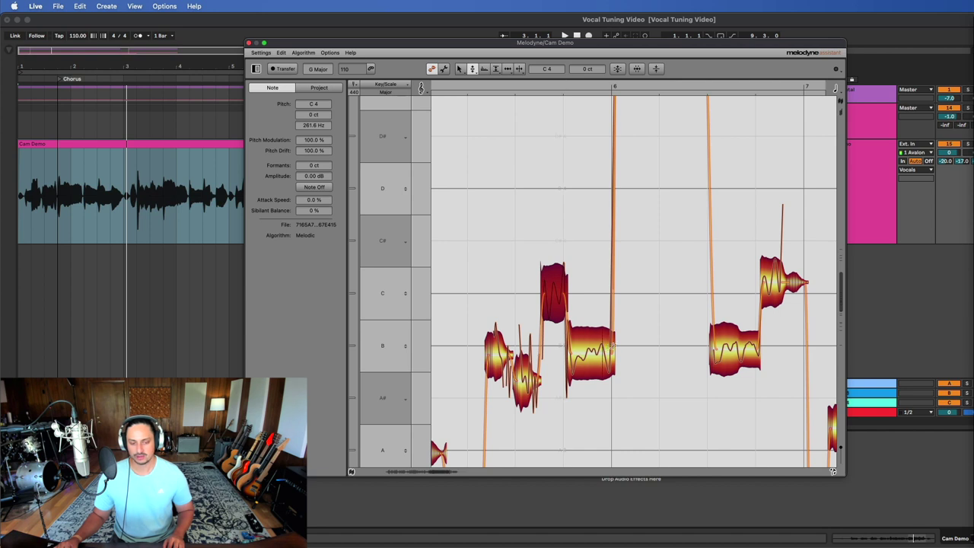
pyautogui.click(608, 346)
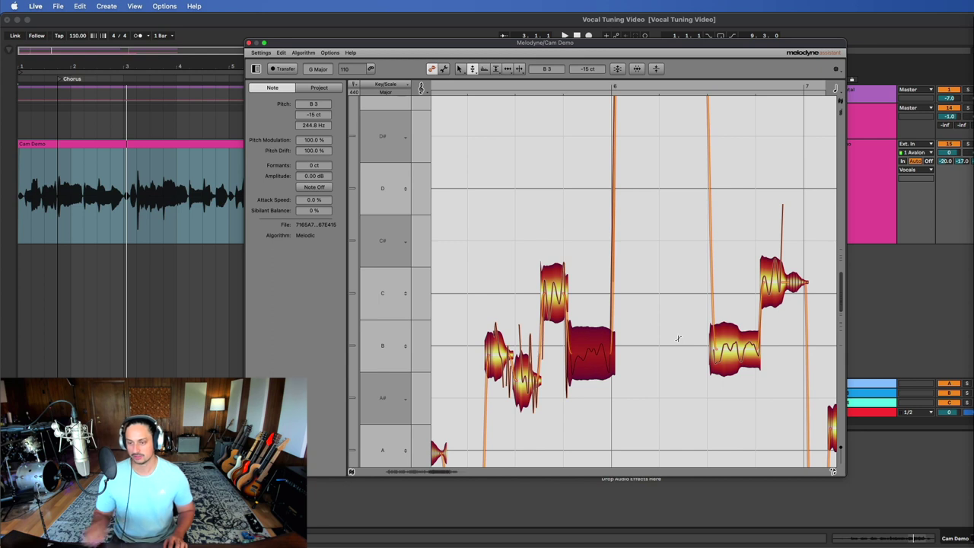
pyautogui.scroll(3, 618, 344)
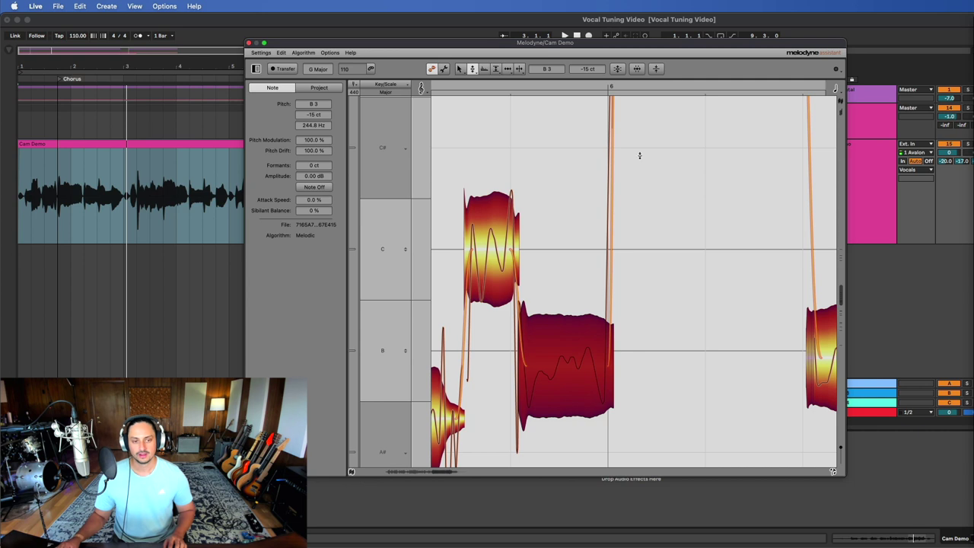
# - Choose a different Amplitude editing mode and zoom back out to bars 3–10
pyautogui.click(496, 69)
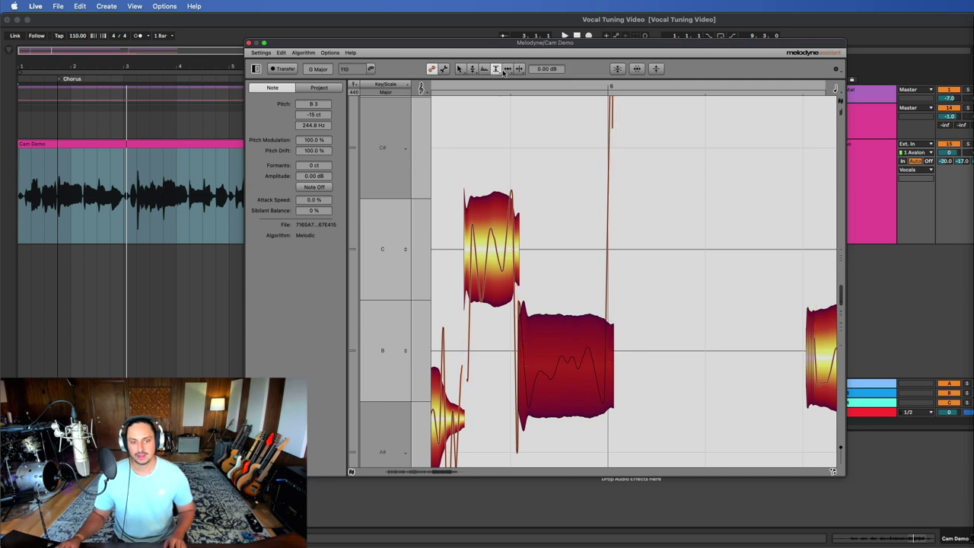
pyautogui.click(496, 69)
pyautogui.click(500, 97)
pyautogui.scroll(-3, 724, 205)
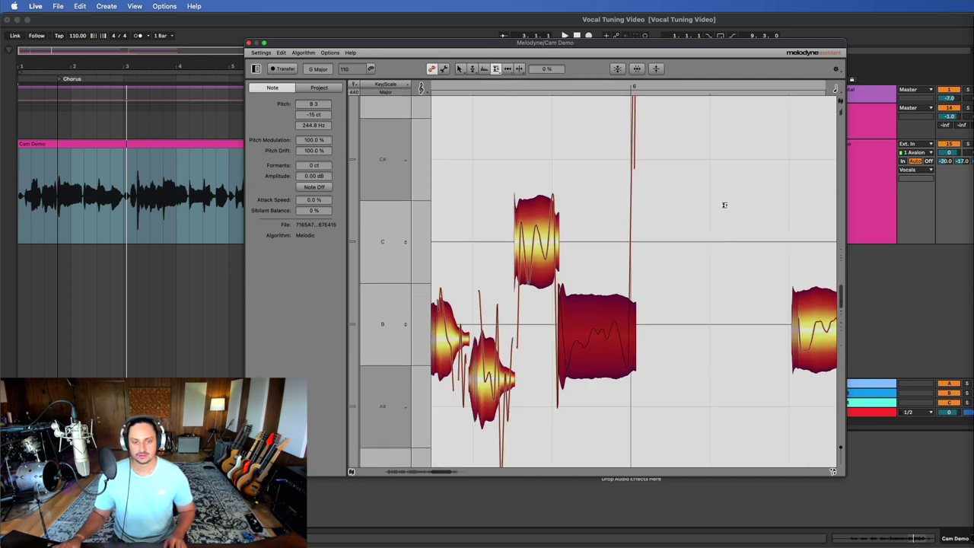
pyautogui.scroll(-10, 724, 205)
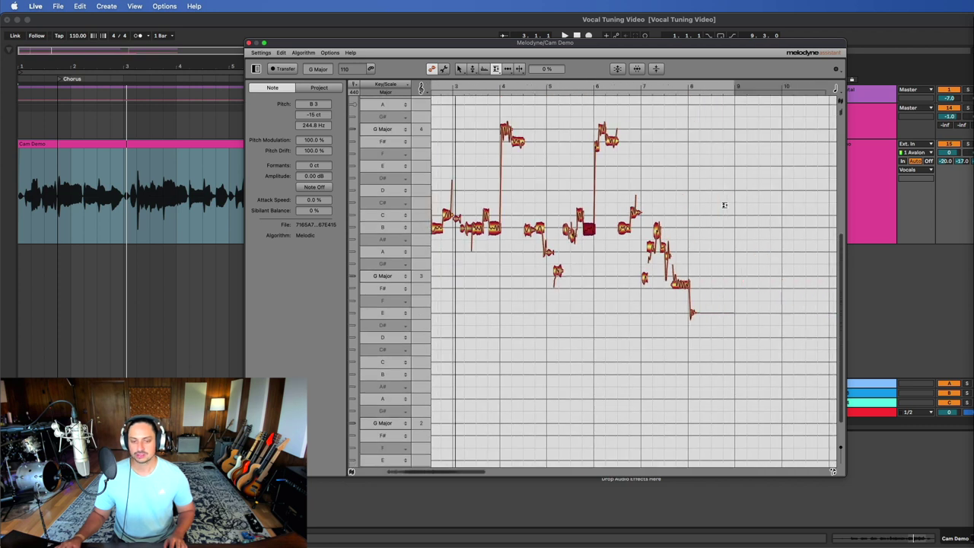
pyautogui.scroll(-2, 724, 205)
pyautogui.press('F1')
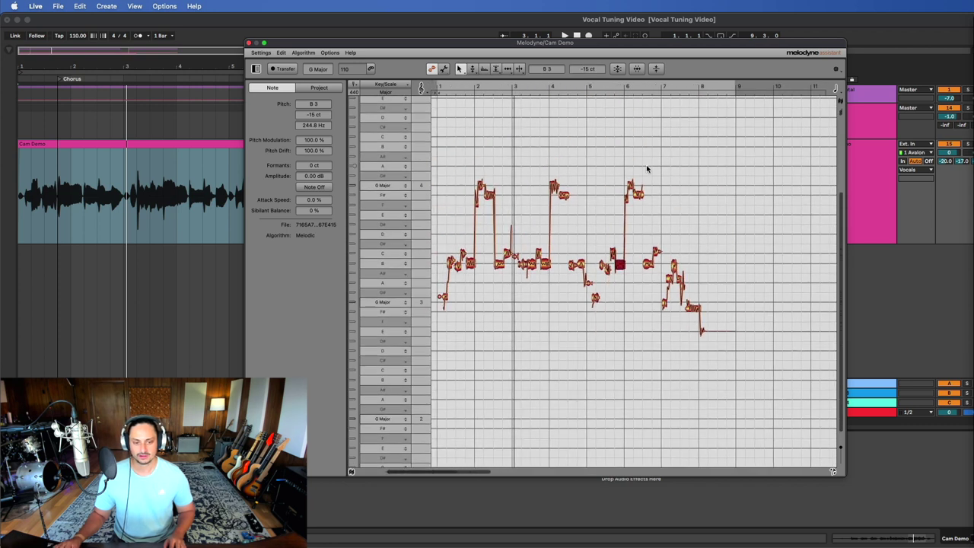
pyautogui.moveTo(727, 175); pyautogui.dragTo(434, 352)
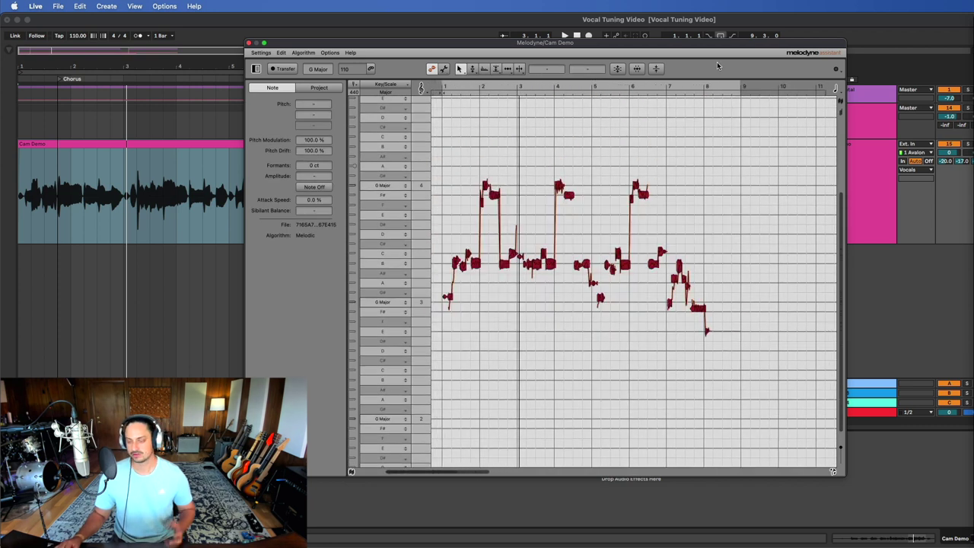
pyautogui.click(619, 68)
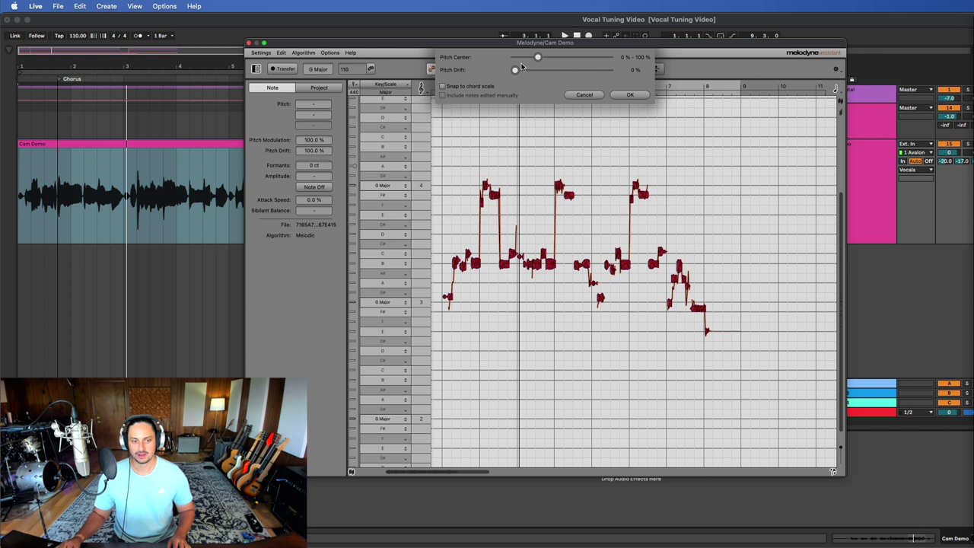
pyautogui.click(586, 95)
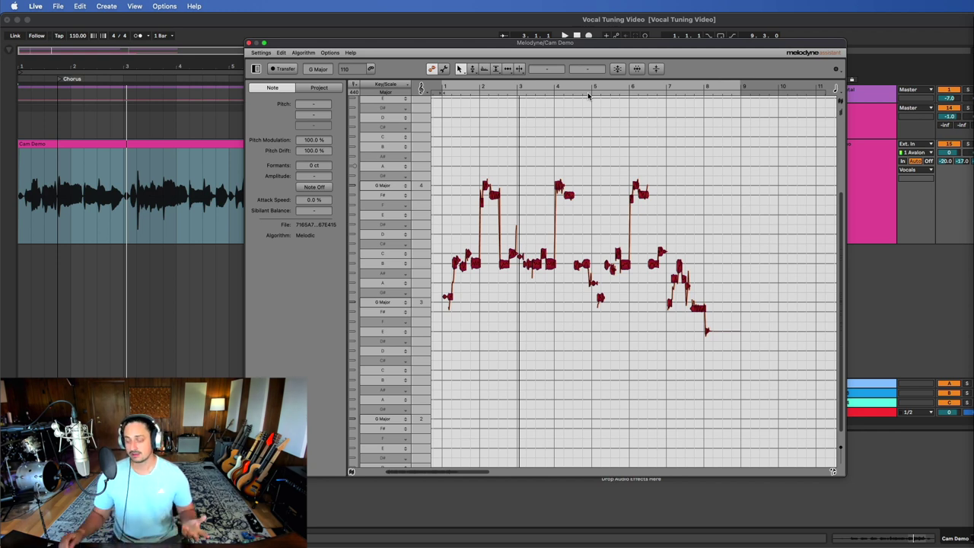
# - Close the Melodyne editor window
pyautogui.click(247, 43)
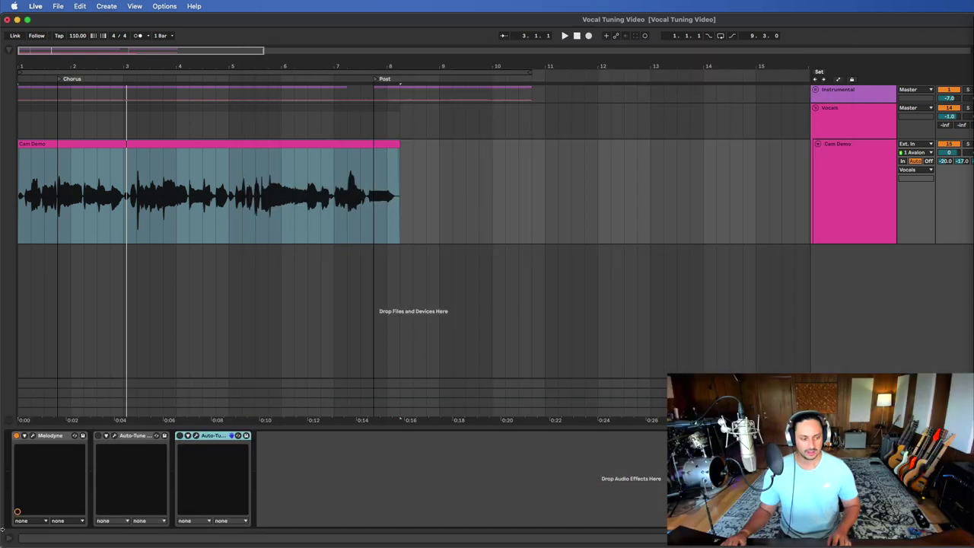
pyautogui.click(34, 436)
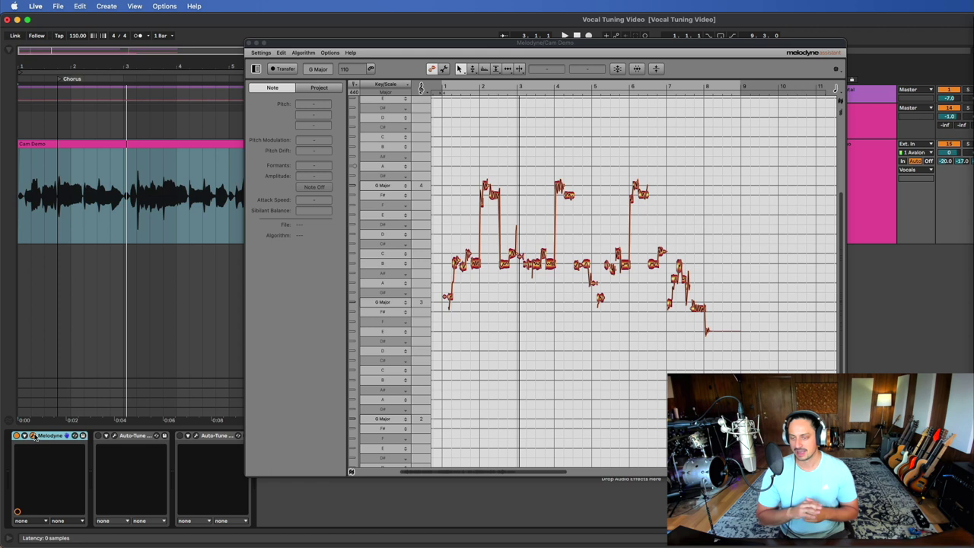
pyautogui.click(249, 44)
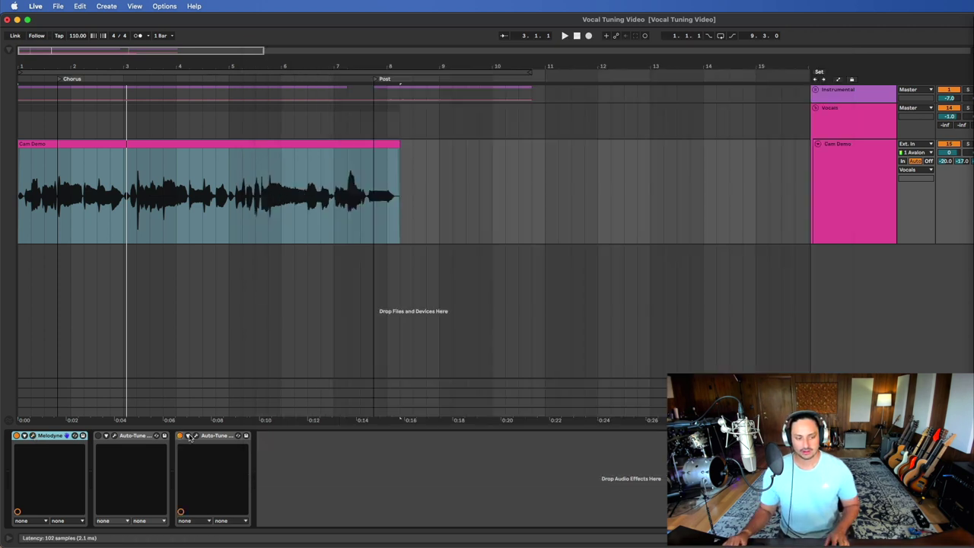
# - Turn off the third Auto-Tune device, turn on the second, and open its plugin window
pyautogui.click(206, 435)
pyautogui.click(179, 435)
pyautogui.click(98, 435)
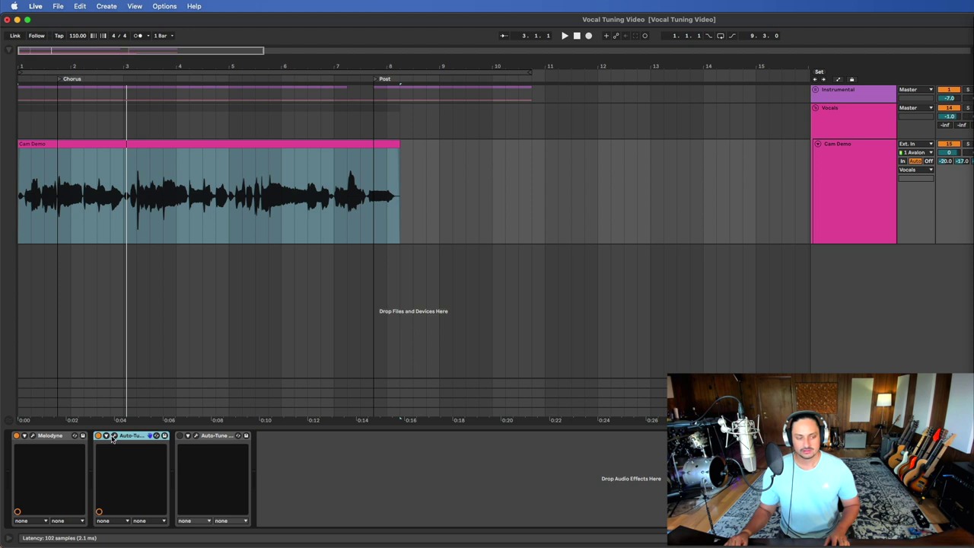
pyautogui.click(112, 435)
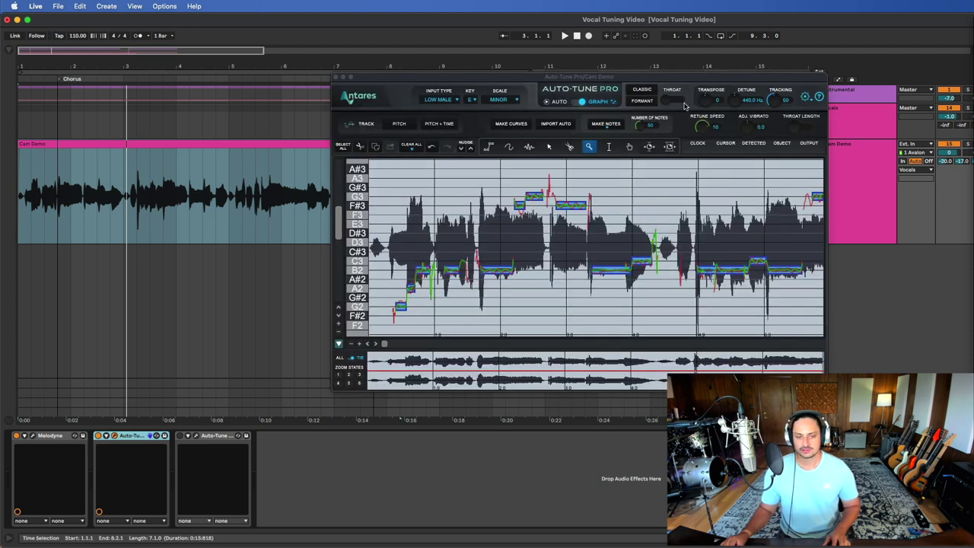
# - Switch Auto-Tune Pro to Auto mode with Retune Speed 72 and Flex-Tune 0
pyautogui.click(582, 104)
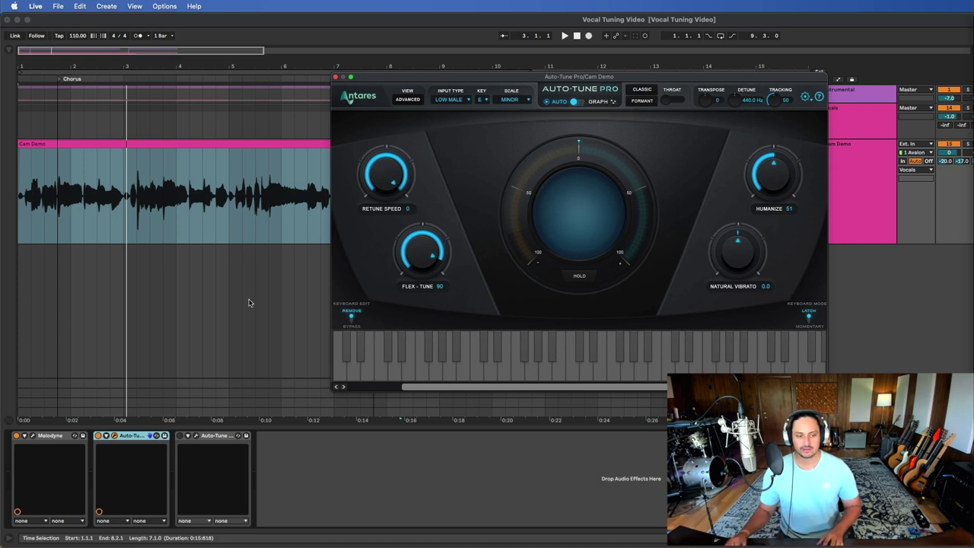
pyautogui.moveTo(392, 161); pyautogui.dragTo(415, 306)
pyautogui.keyDown('alt'); pyautogui.click(423, 246); pyautogui.keyUp('alt')
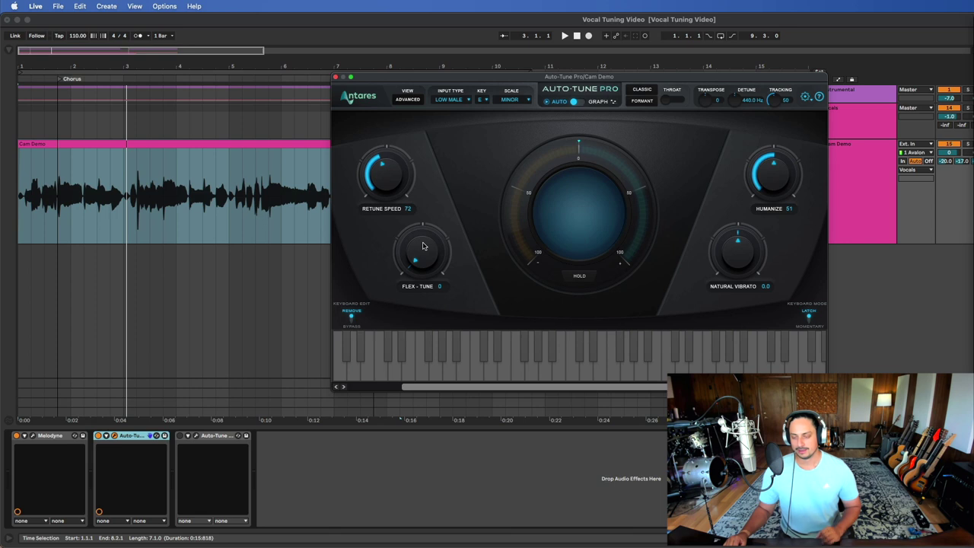